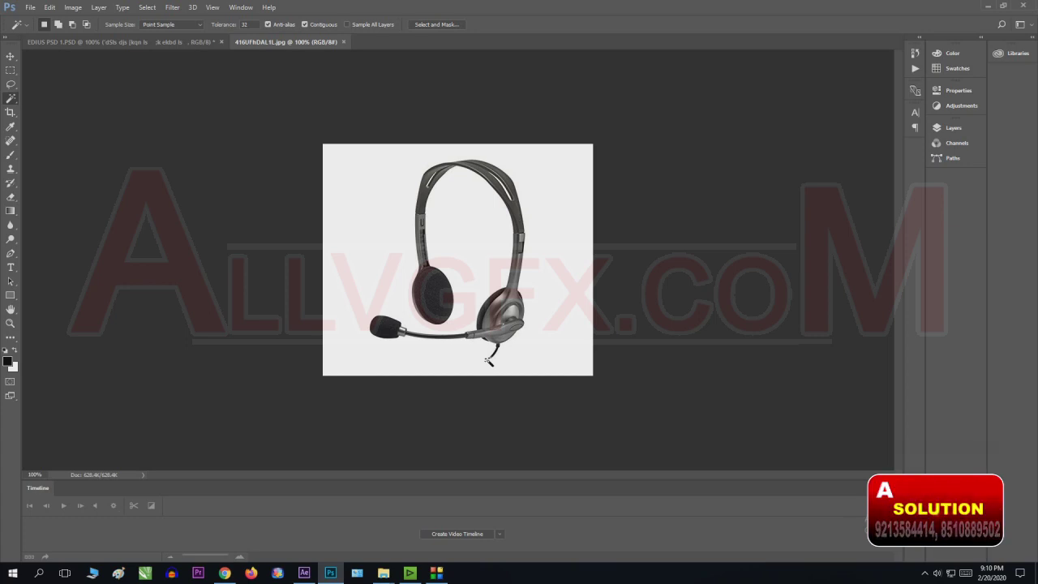
Switch to the Magic Wand tool and zoom the headset photo to 200%
{"action": "key", "text": "ctrl+plus"}
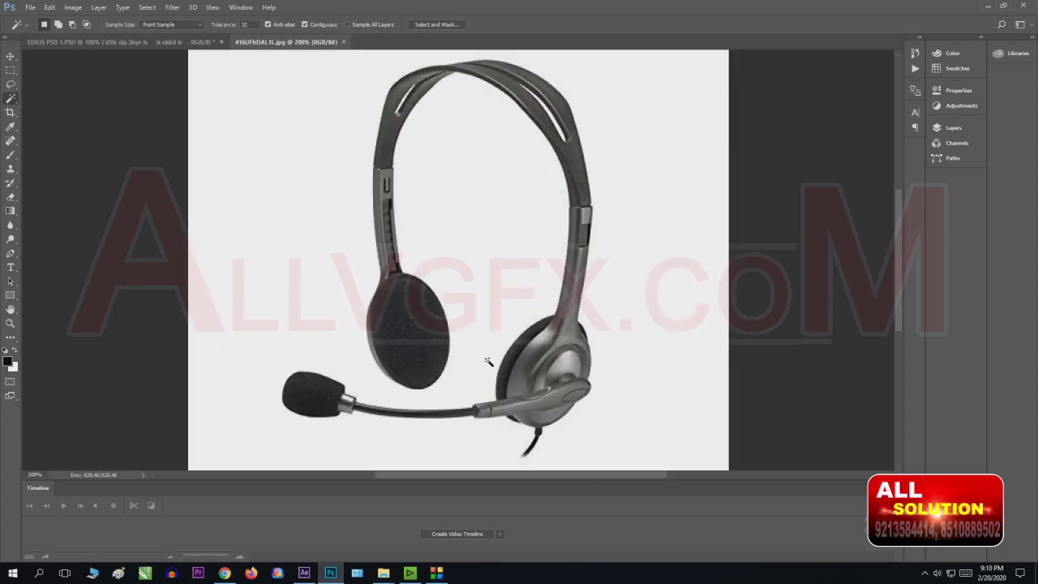
{"action": "key", "text": "ctrl+minus"}
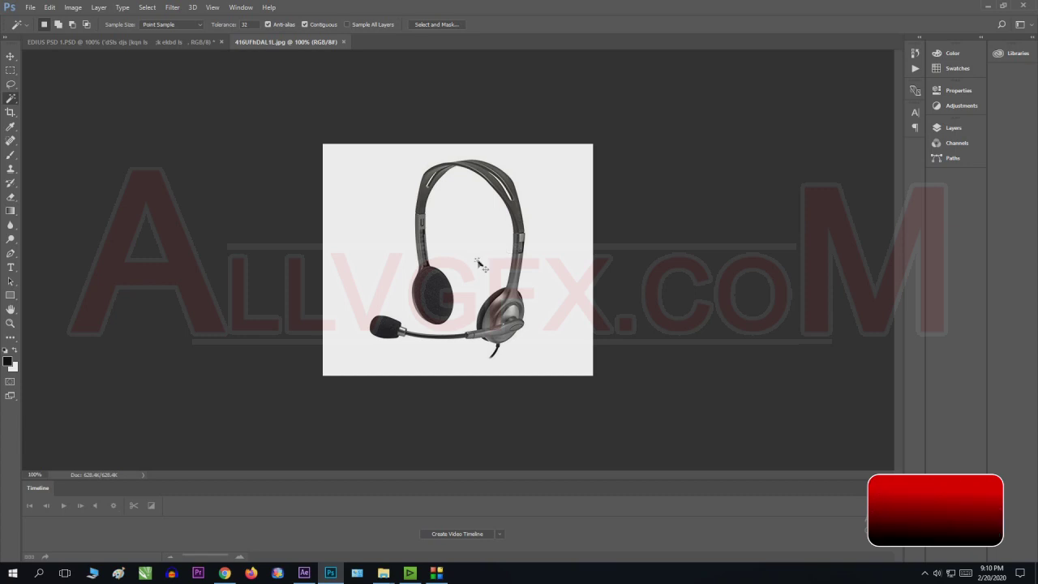
{"action": "key", "text": "ctrl+plus"}
{"action": "left_click_drag", "start_coordinate": [509, 241], "coordinate": [522, 279]}
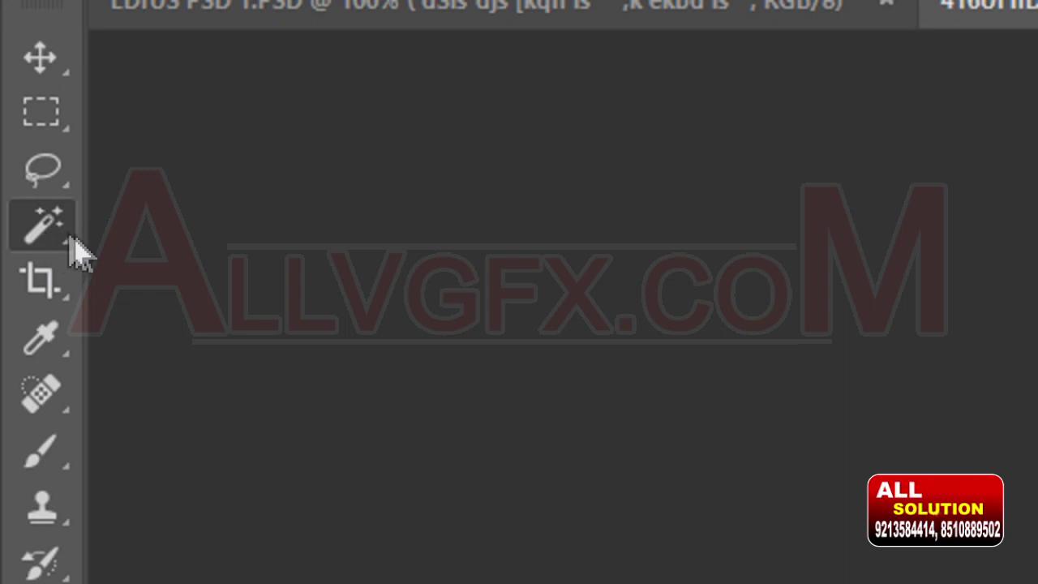
{"action": "right_click", "coordinate": [68, 245]}
{"action": "left_click", "coordinate": [166, 271]}
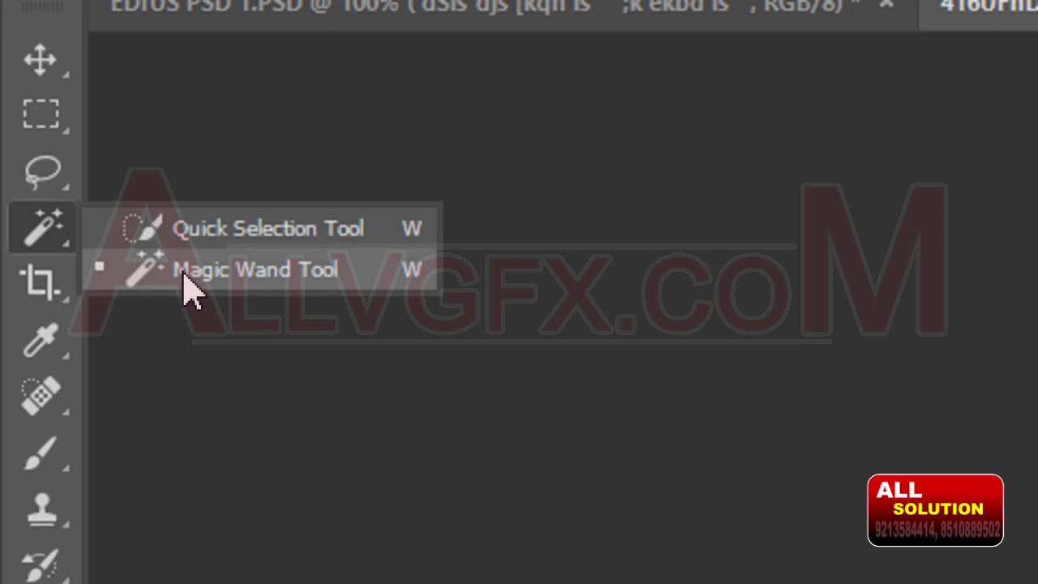
{"action": "left_click", "coordinate": [261, 274]}
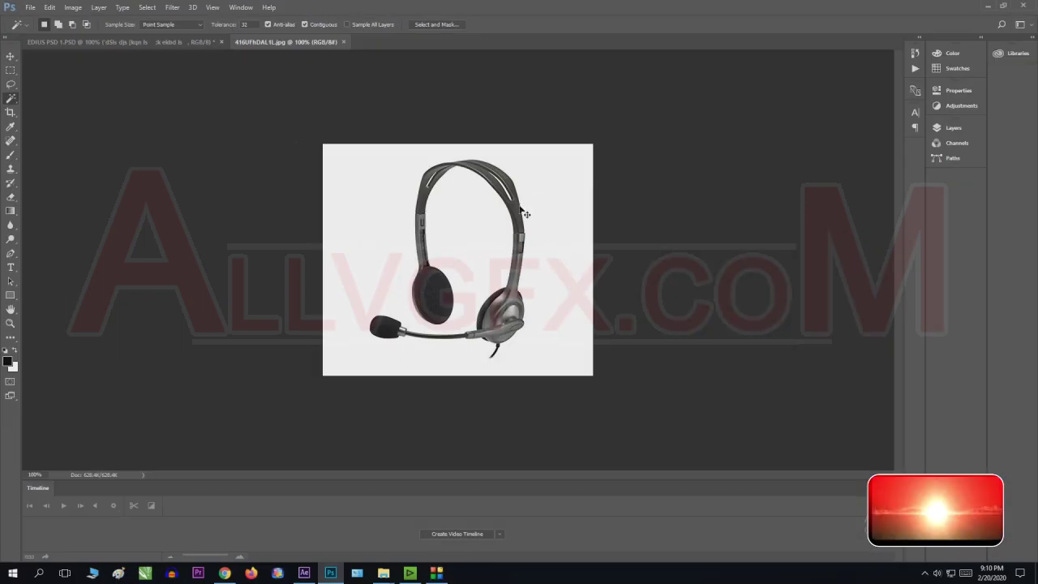
{"action": "key", "text": "ctrl+plus"}
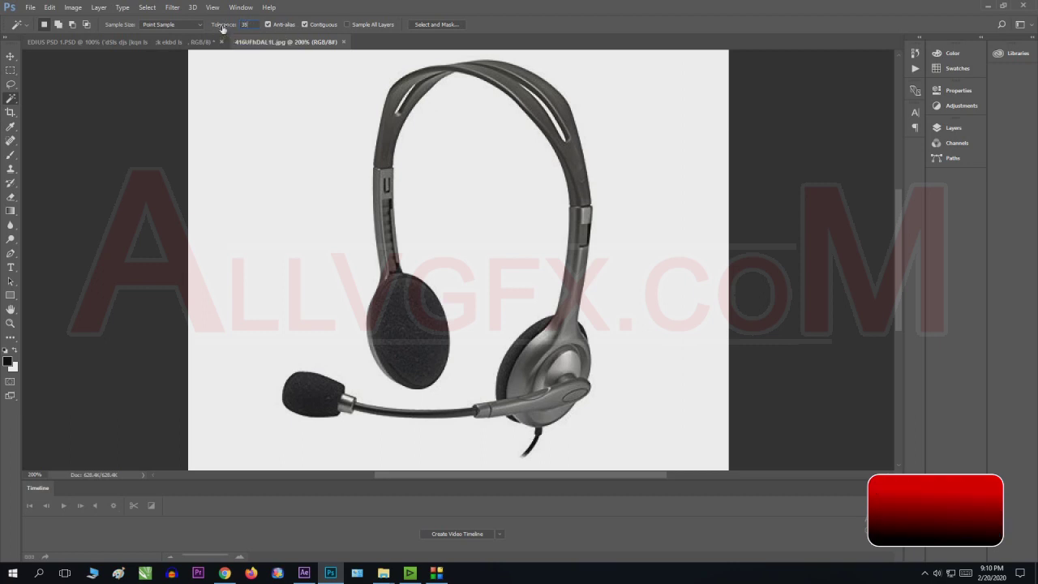
Test background selections at tolerance 25, then set the Magic Wand tolerance to 35
{"action": "left_click", "coordinate": [292, 90]}
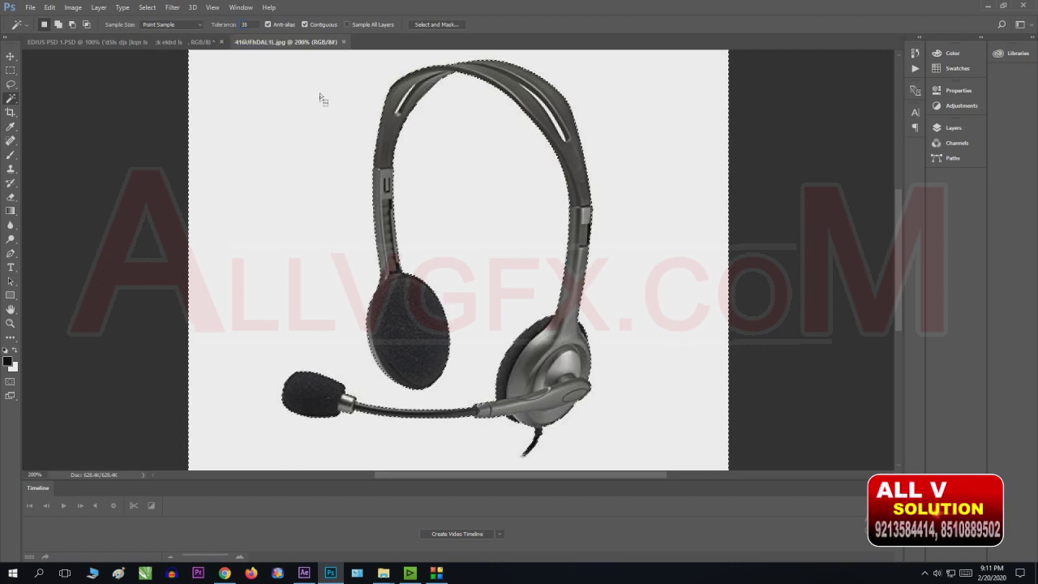
{"action": "key", "text": "ctrl+d"}
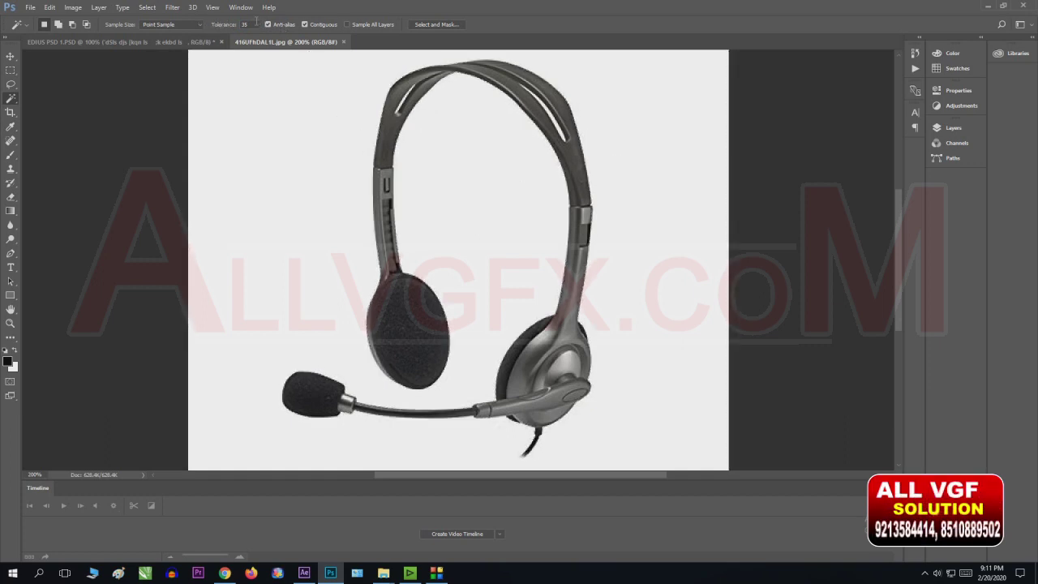
{"action": "type", "text": "2"}
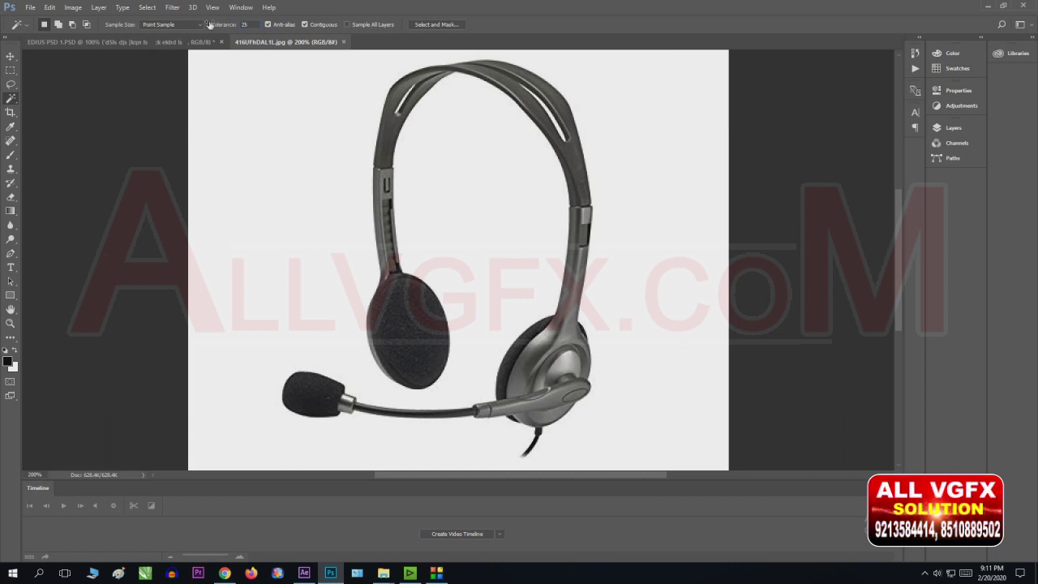
{"action": "left_click", "coordinate": [425, 224]}
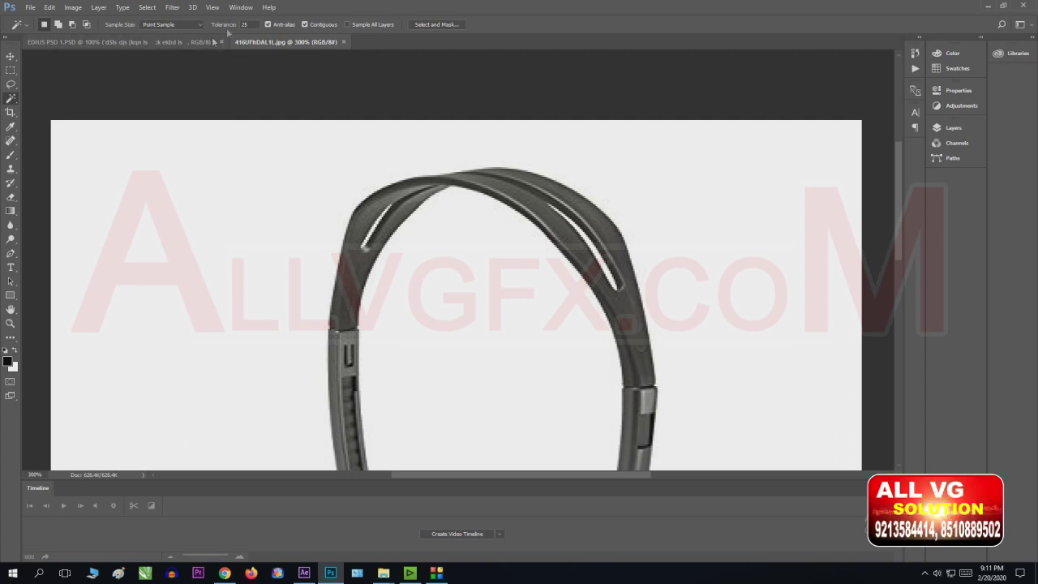
{"action": "key", "text": "ctrl+minus"}
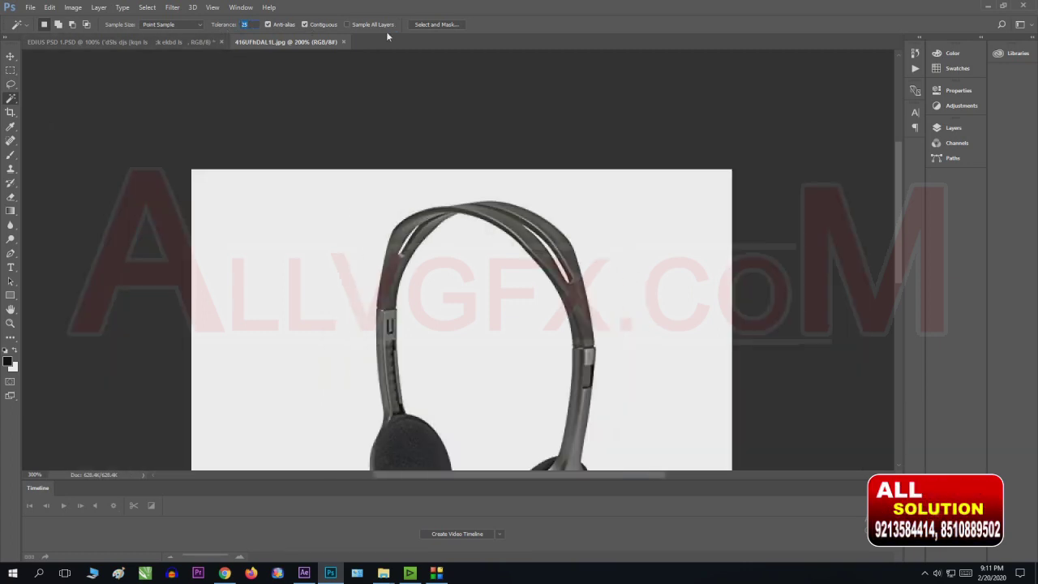
{"action": "key", "text": "ctrl+minus"}
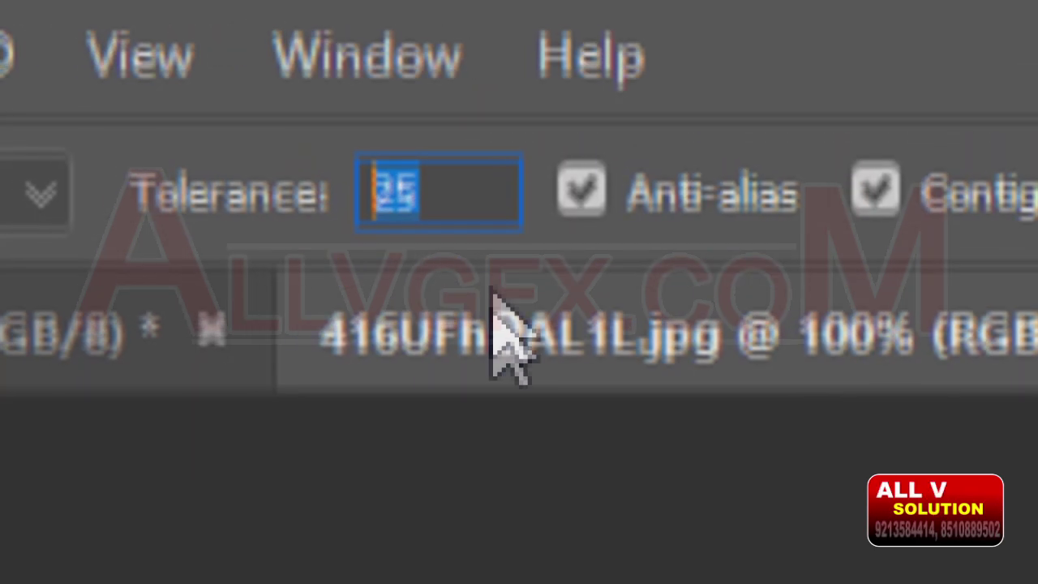
{"action": "type", "text": "35"}
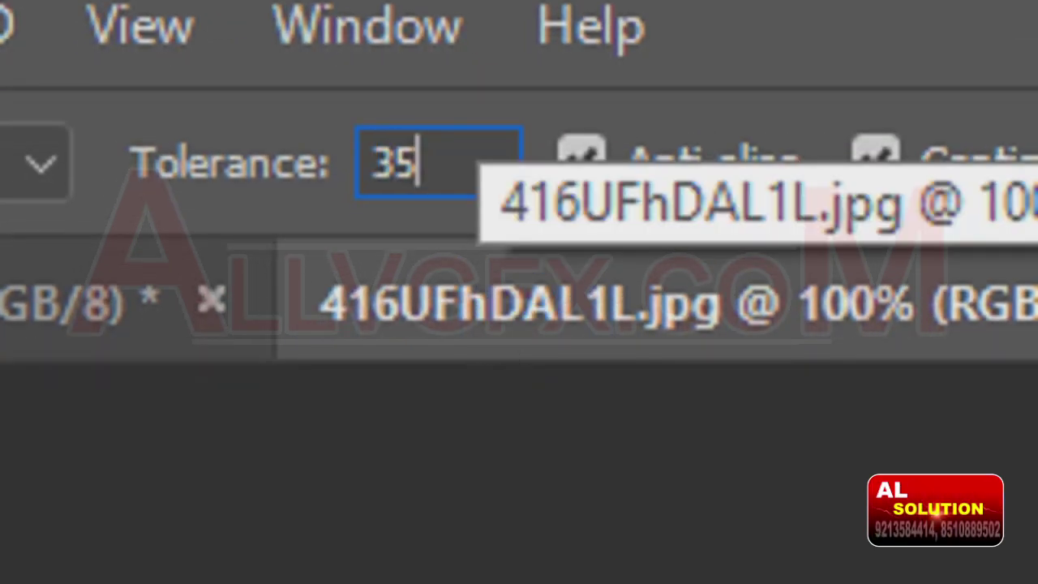
{"action": "key", "text": "Return"}
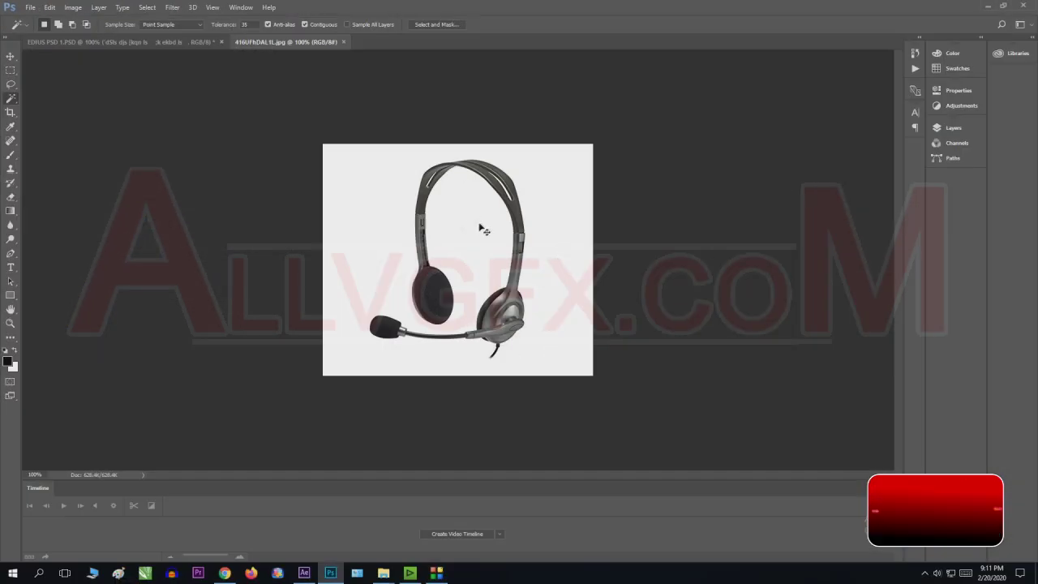
Zoom to 300% and select the light grey background with the Magic Wand
{"action": "key", "text": "ctrl+plus"}
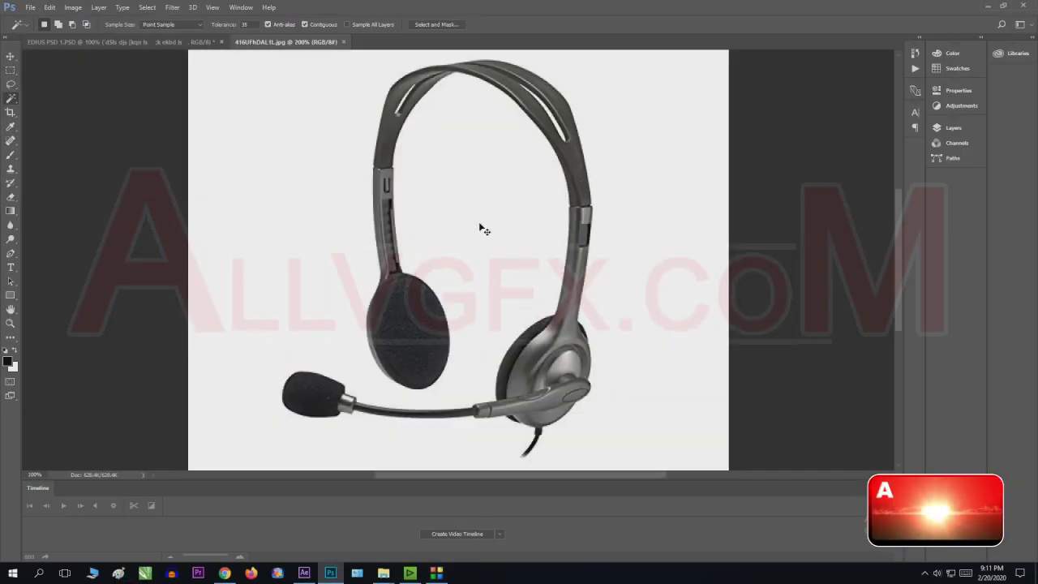
{"action": "key", "text": "ctrl+plus"}
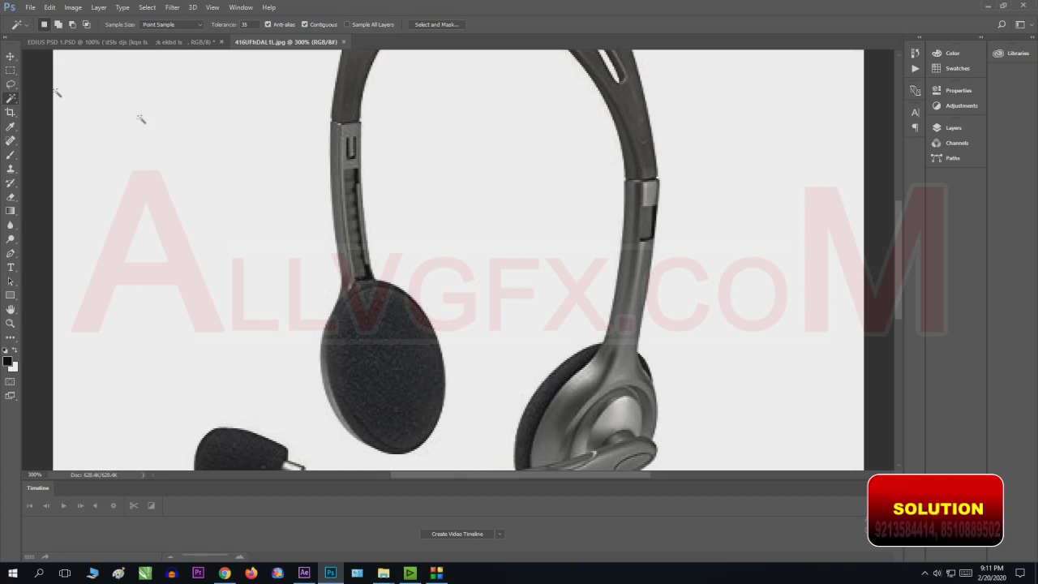
{"action": "mouse_move", "coordinate": [419, 155]}
{"action": "left_mouse_down"}
{"action": "mouse_move", "coordinate": [459, 241]}
{"action": "mouse_move", "coordinate": [451, 182]}
{"action": "left_mouse_up"}
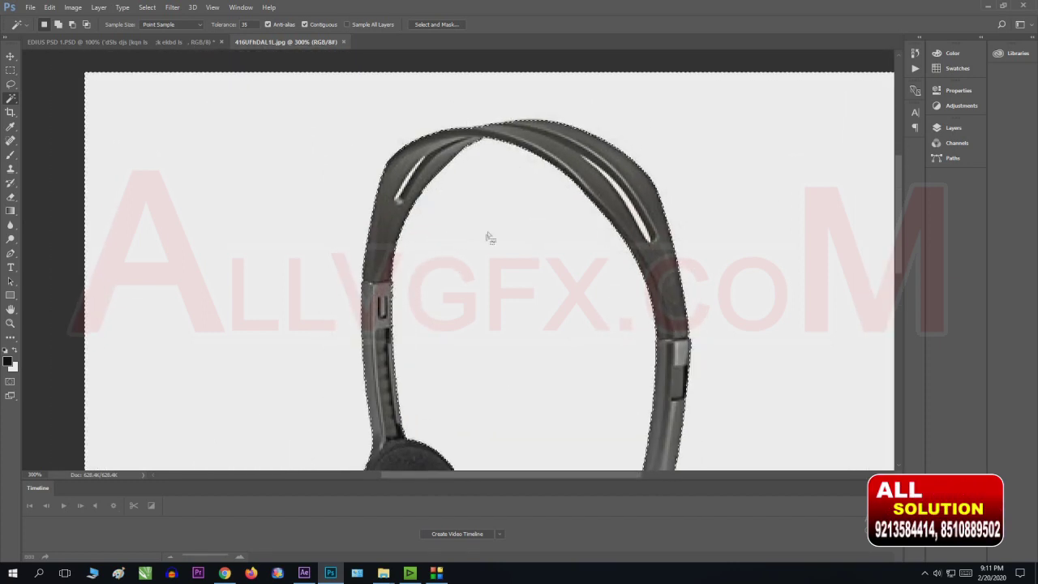
{"action": "left_click_drag", "start_coordinate": [486, 234], "coordinate": [418, 154]}
{"action": "left_click", "coordinate": [419, 153]}
{"action": "key", "text": "ctrl+minus"}
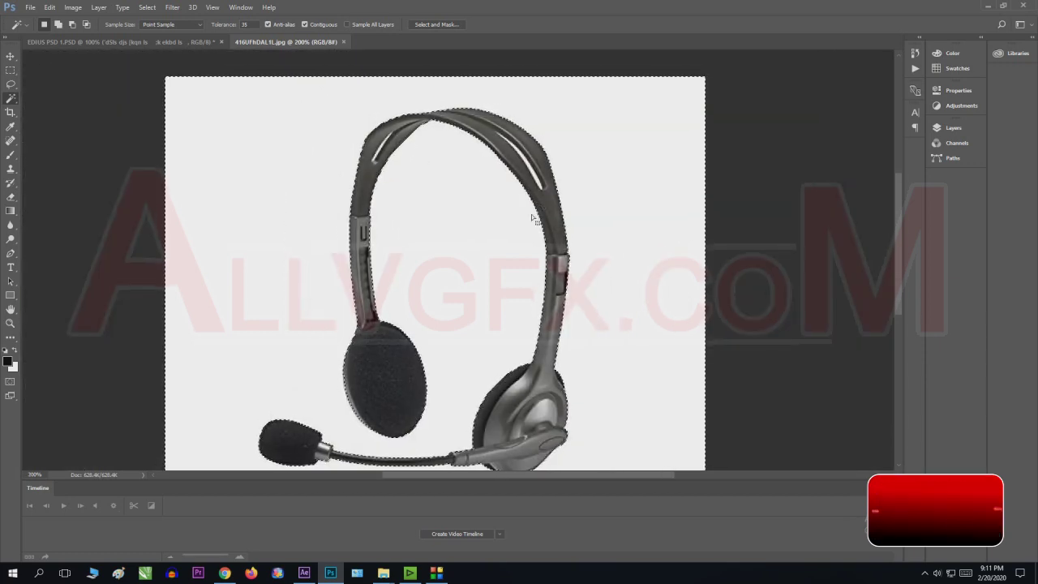
Close the Timeline panel and inspect the selection edges along the headband
{"action": "left_click", "coordinate": [891, 488]}
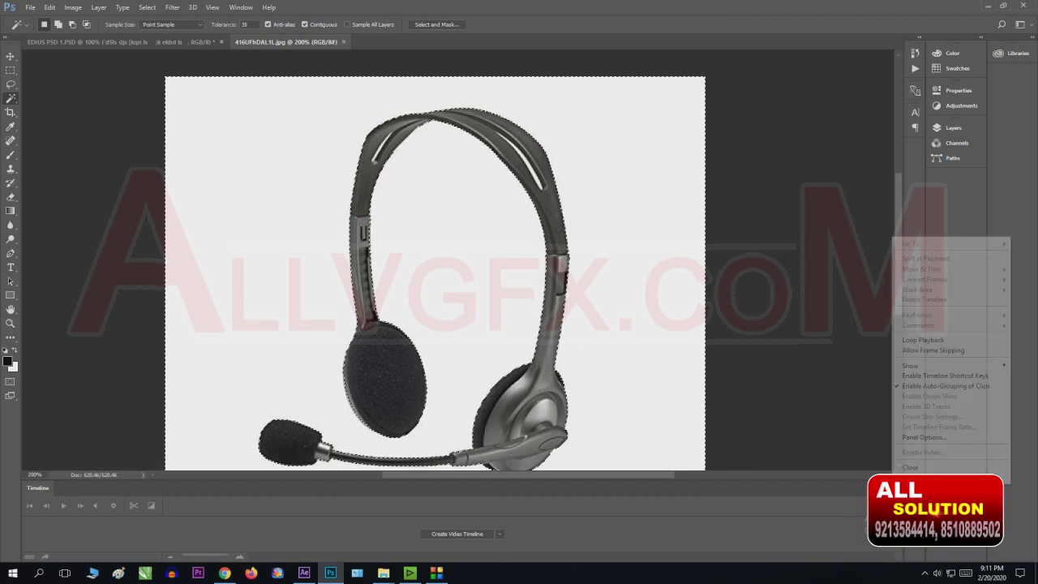
{"action": "left_click", "coordinate": [910, 468]}
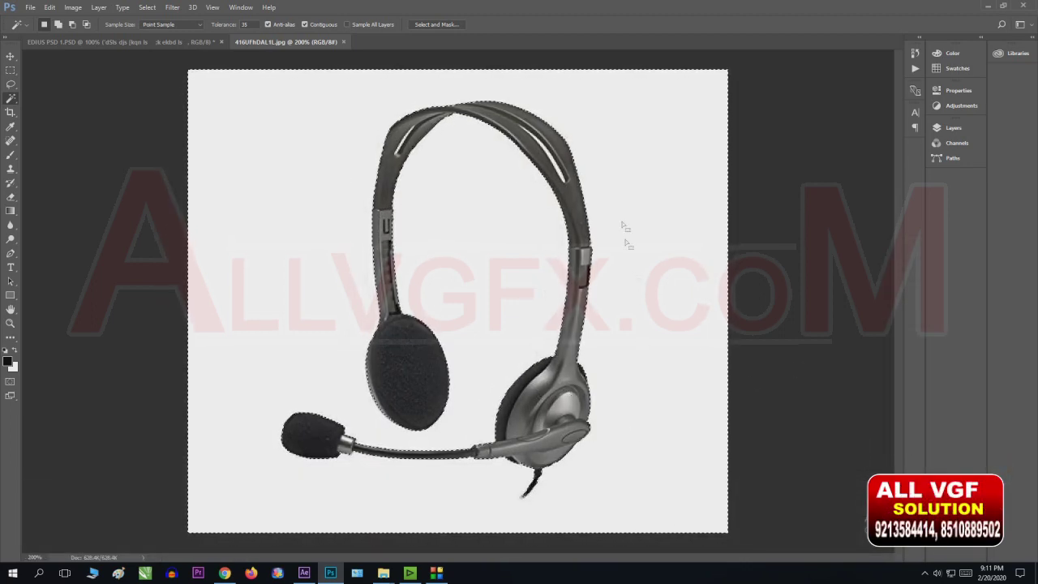
{"action": "key", "text": "ctrl+plus"}
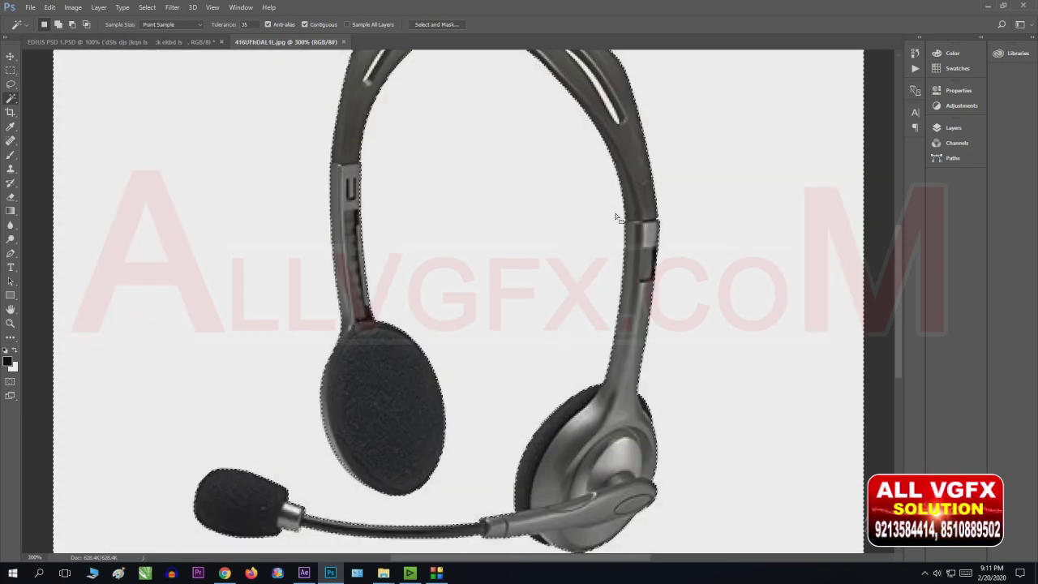
{"action": "left_click_drag", "start_coordinate": [616, 218], "coordinate": [643, 286]}
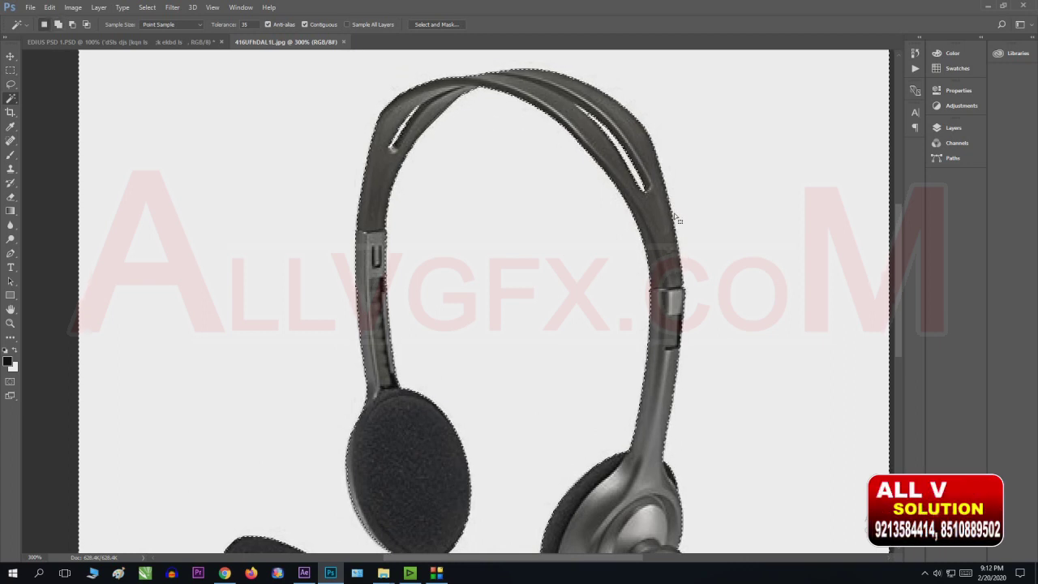
{"action": "key", "text": "ctrl+minus"}
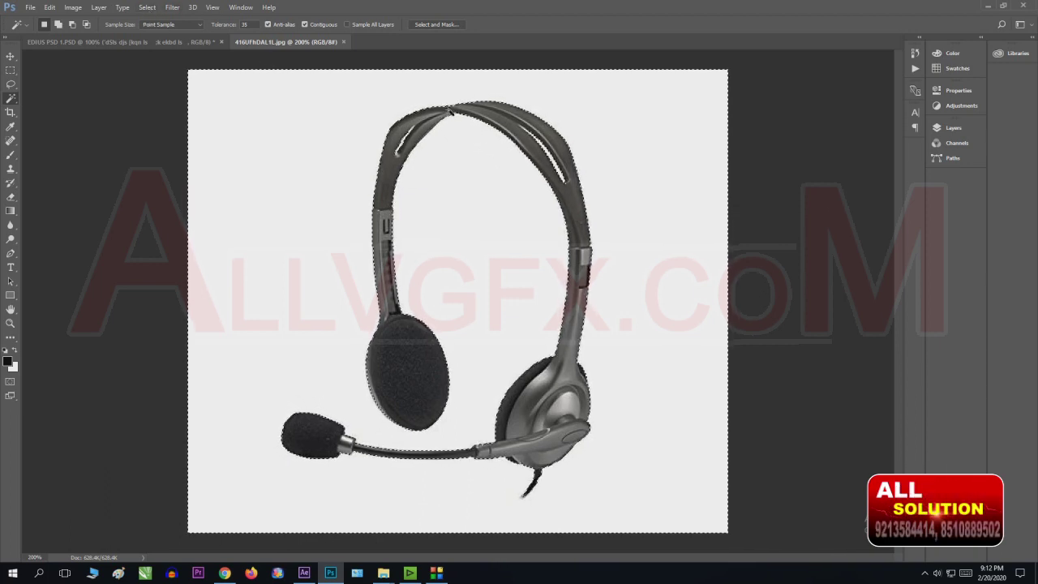
Invert the selection so only the headset is selected
{"action": "right_click", "coordinate": [450, 111]}
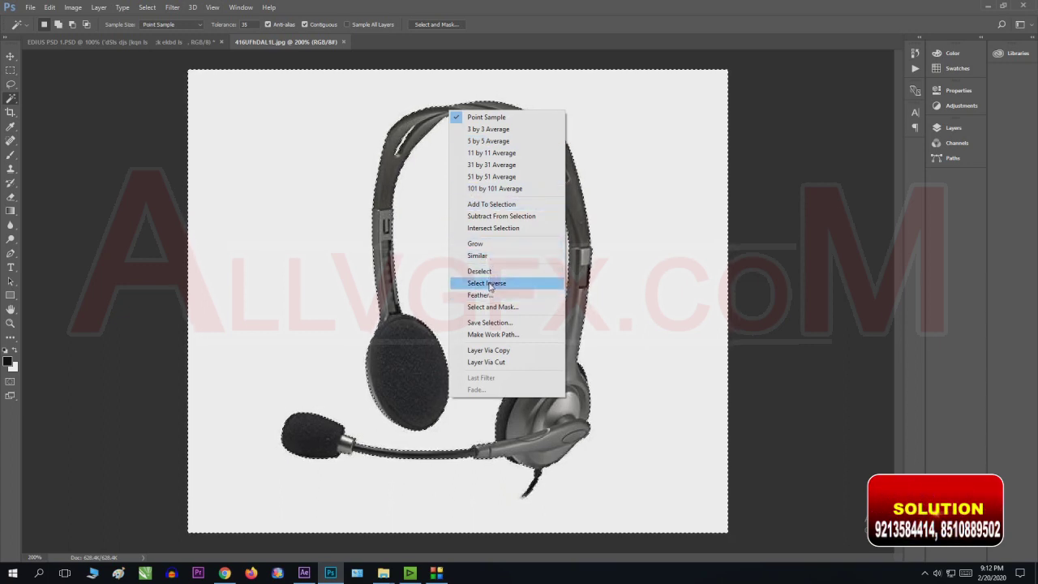
{"action": "left_click", "coordinate": [492, 284]}
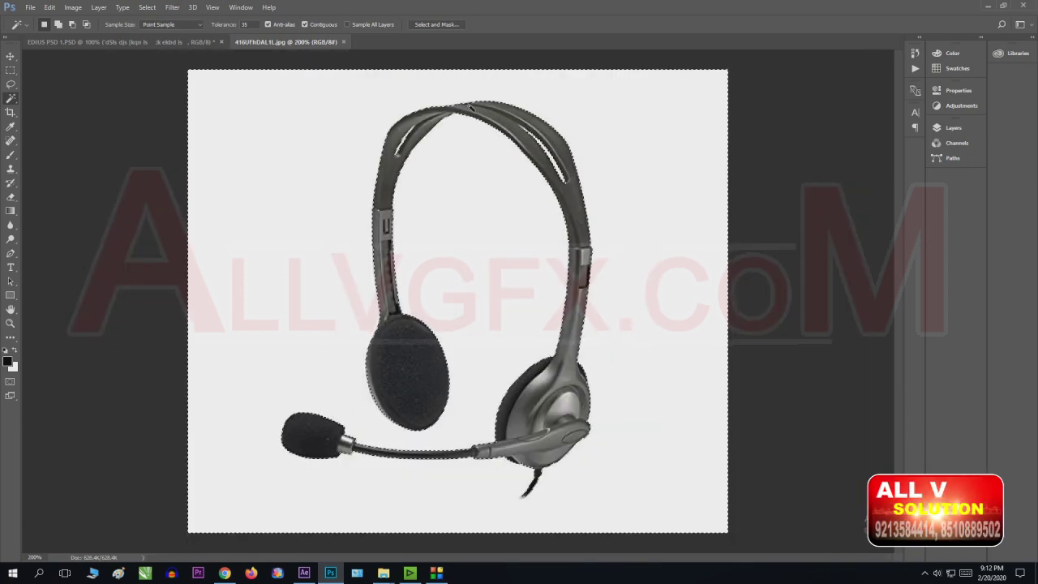
{"action": "right_click", "coordinate": [472, 108]}
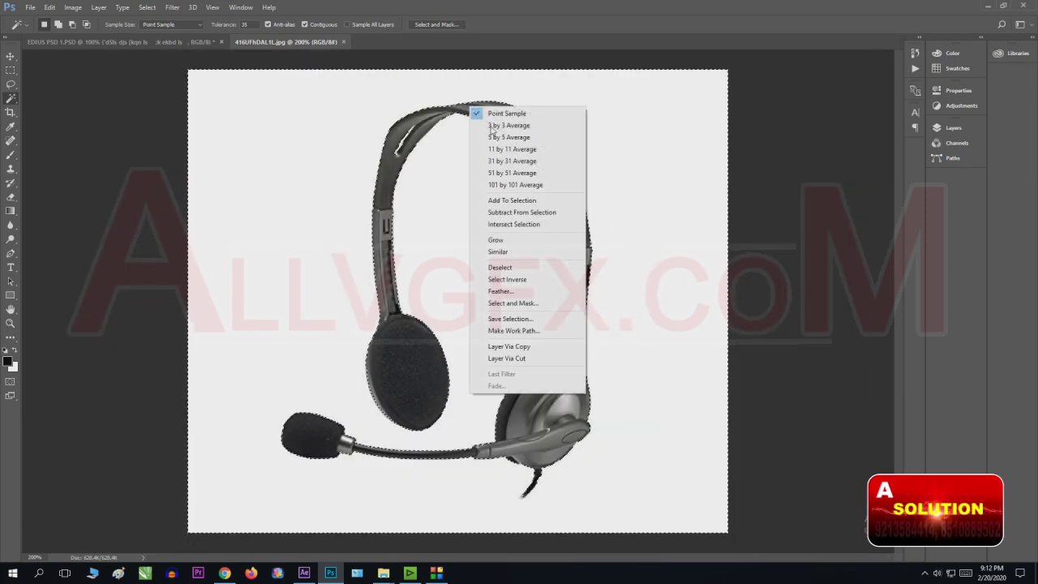
{"action": "left_click", "coordinate": [511, 280]}
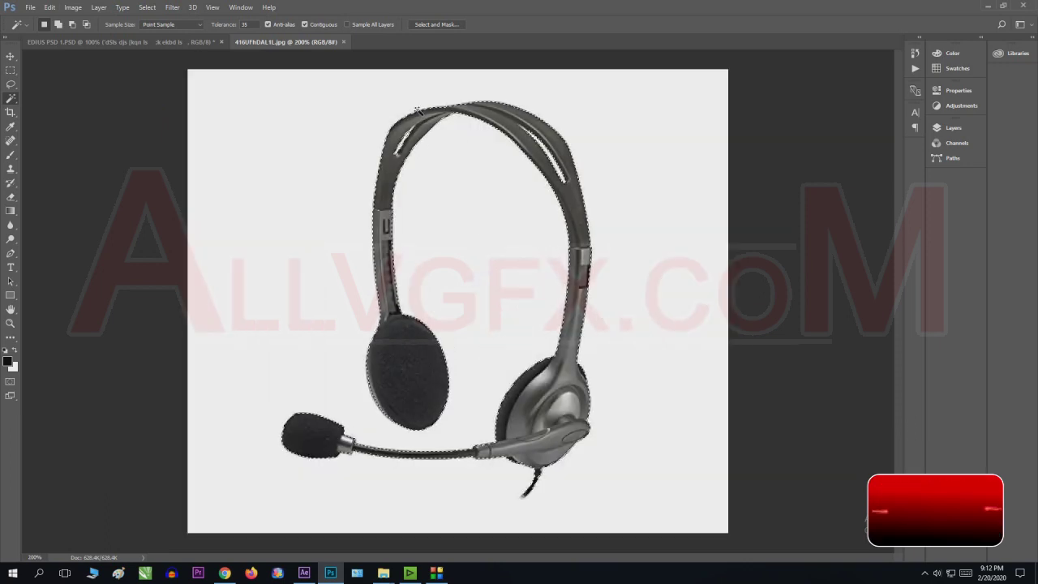
Feather the headset selection by 5 pixels
{"action": "right_click", "coordinate": [417, 110]}
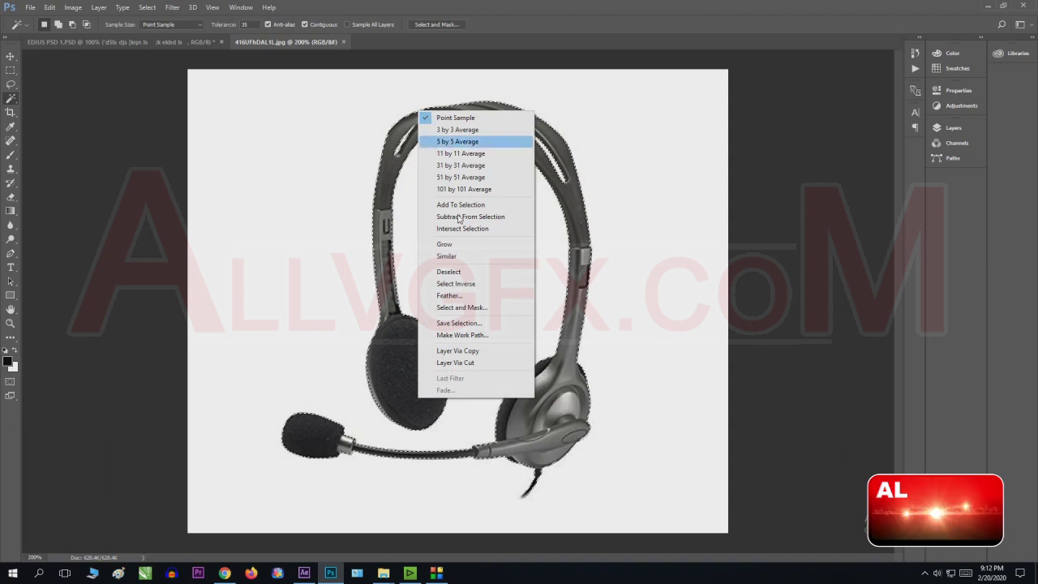
{"action": "left_click", "coordinate": [463, 296]}
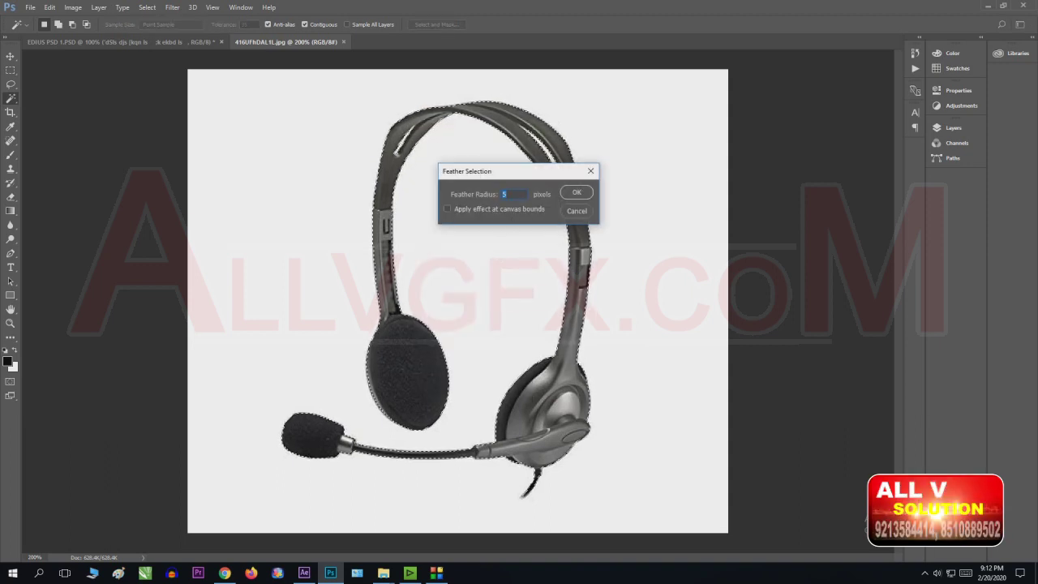
{"action": "key", "text": "Return"}
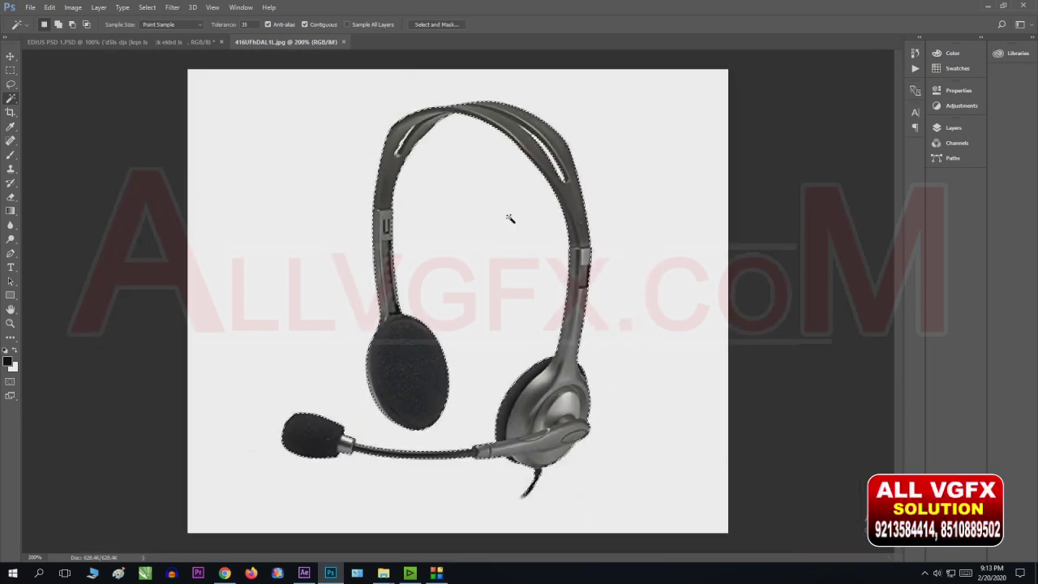
Convert the locked Background layer into an editable Layer 0 from the Layers panel
{"action": "key", "text": "ctrl+plus"}
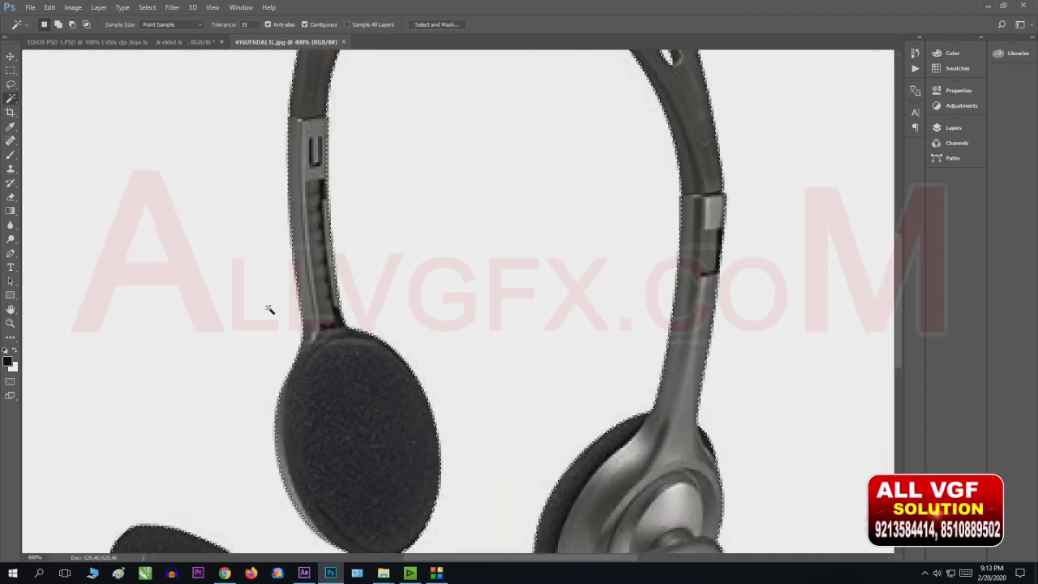
{"action": "key", "text": "ctrl+minus"}
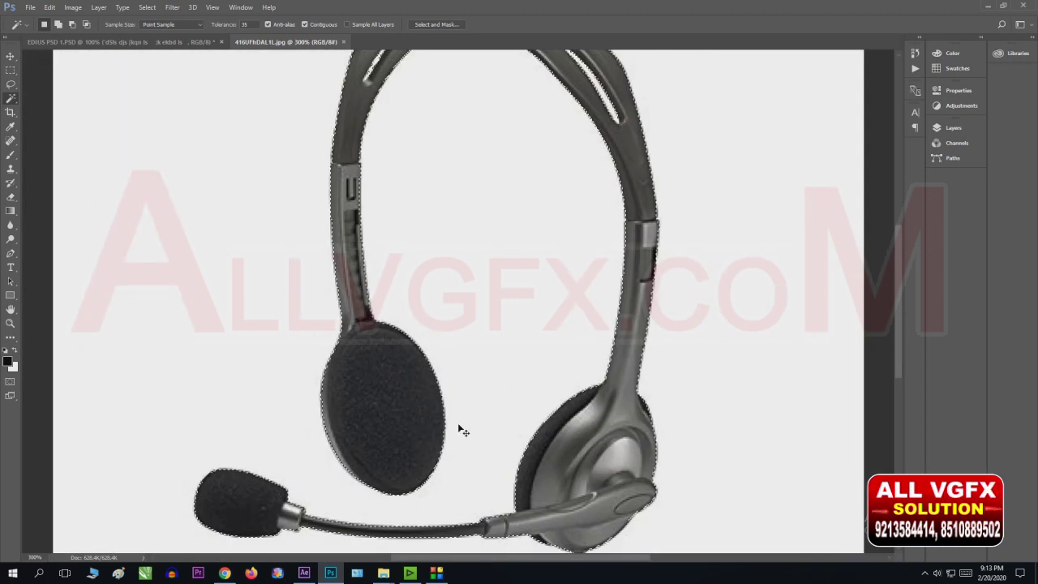
{"action": "key", "text": "ctrl+minus"}
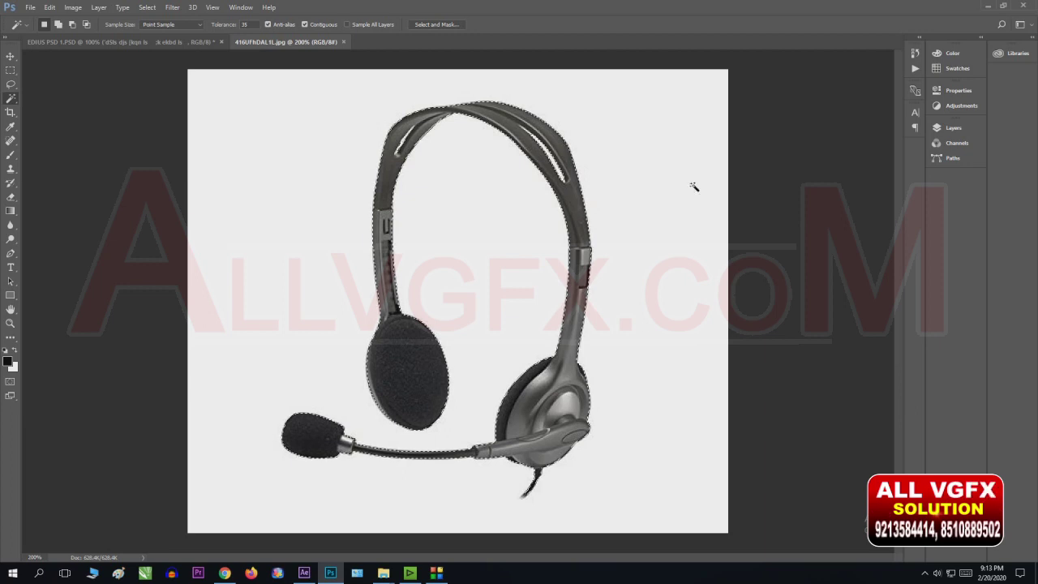
{"action": "key", "text": "F7"}
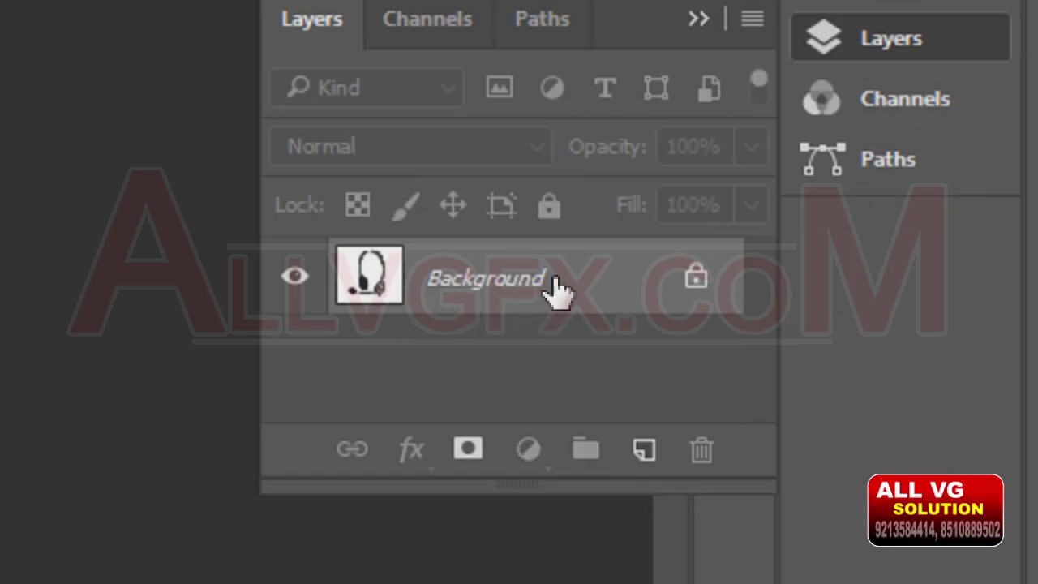
{"action": "double_click", "coordinate": [559, 292]}
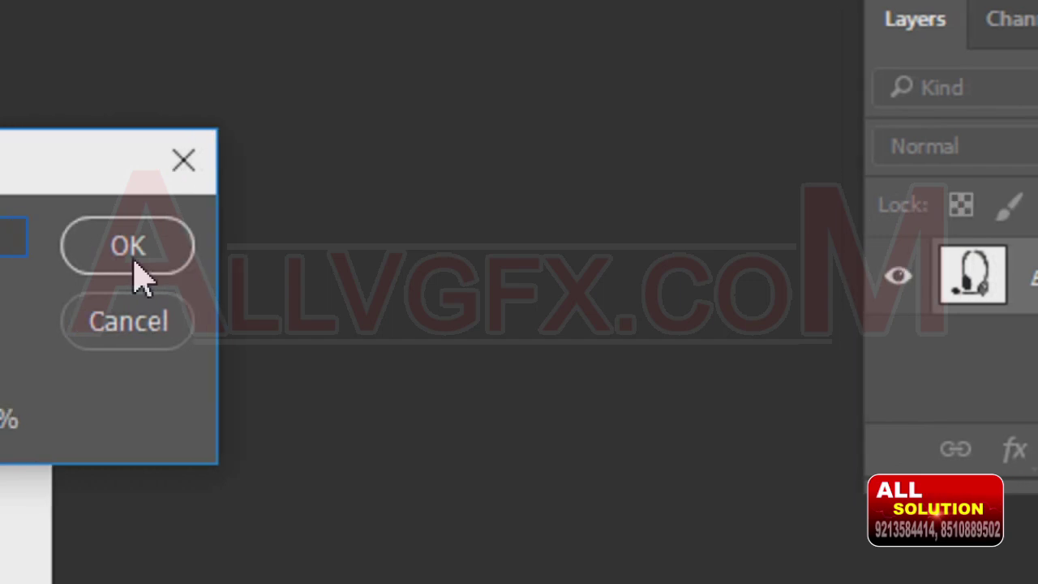
{"action": "left_click", "coordinate": [135, 261]}
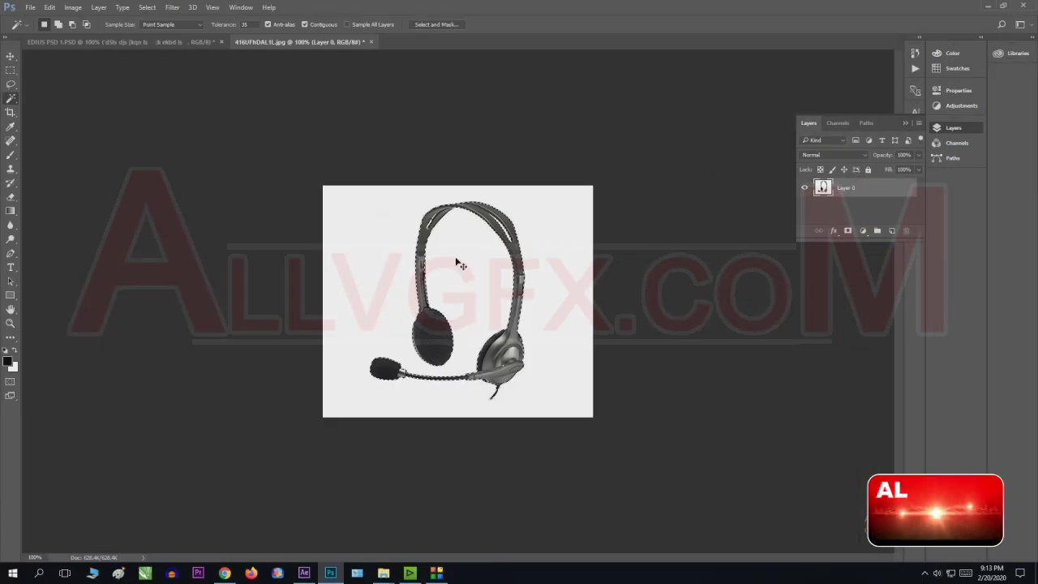
{"action": "key", "text": "ctrl+plus"}
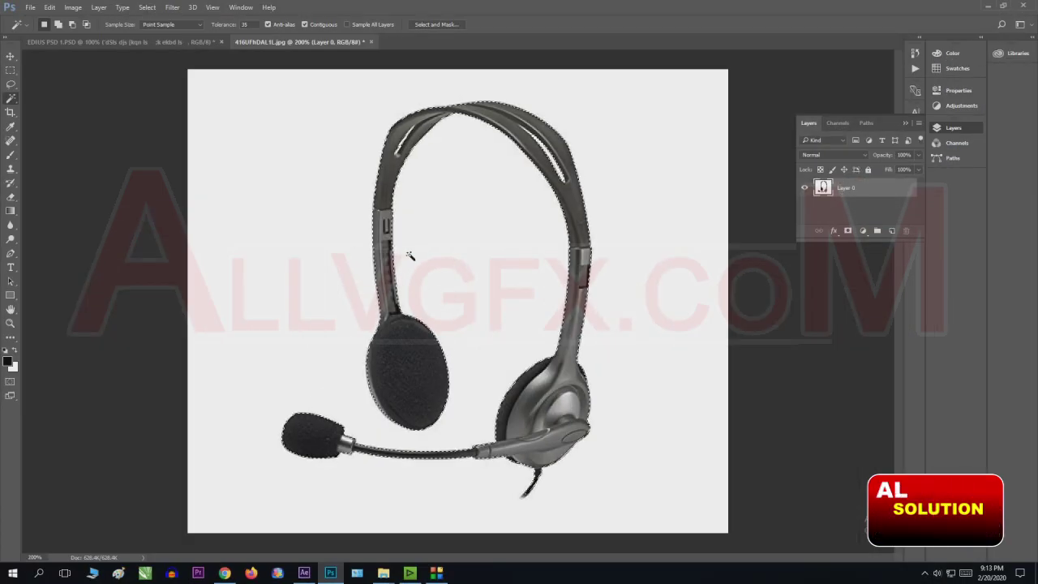
{"action": "left_click", "coordinate": [49, 7]}
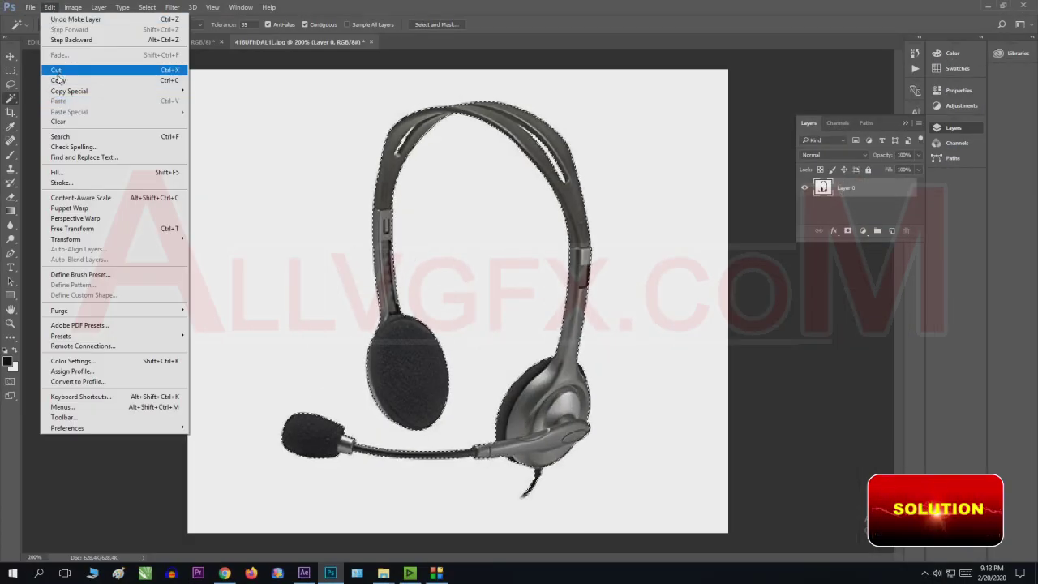
Copy and paste the headset onto a new Layer 1 and hide Layer 0
{"action": "left_click", "coordinate": [73, 80]}
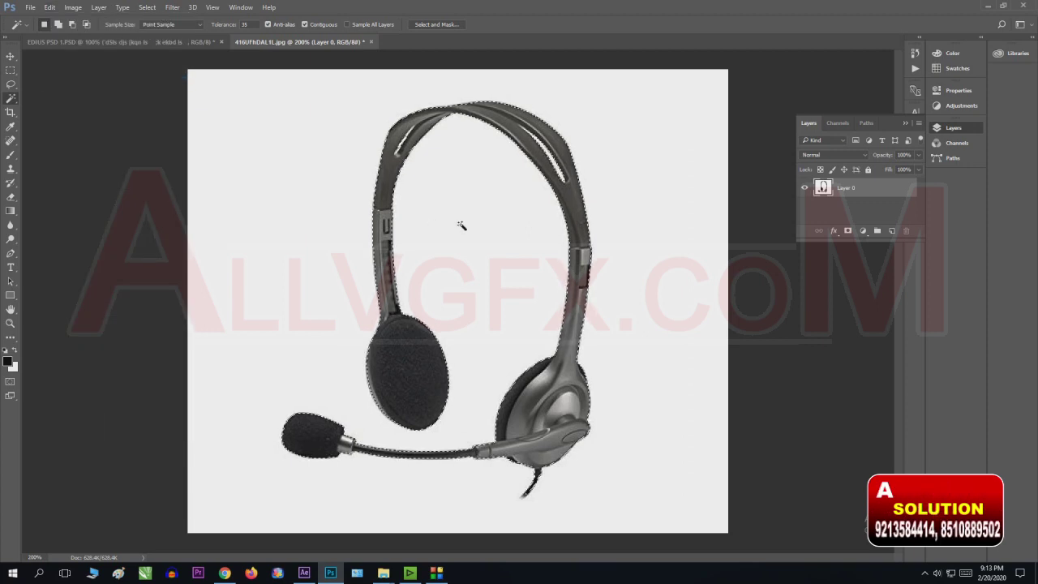
{"action": "left_click", "coordinate": [49, 8]}
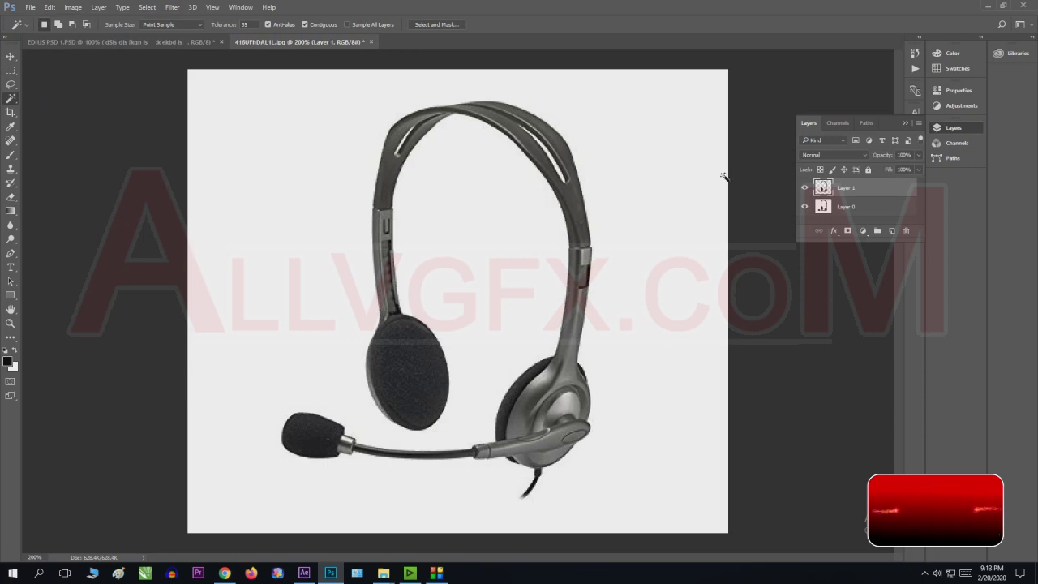
{"action": "left_click", "coordinate": [804, 206]}
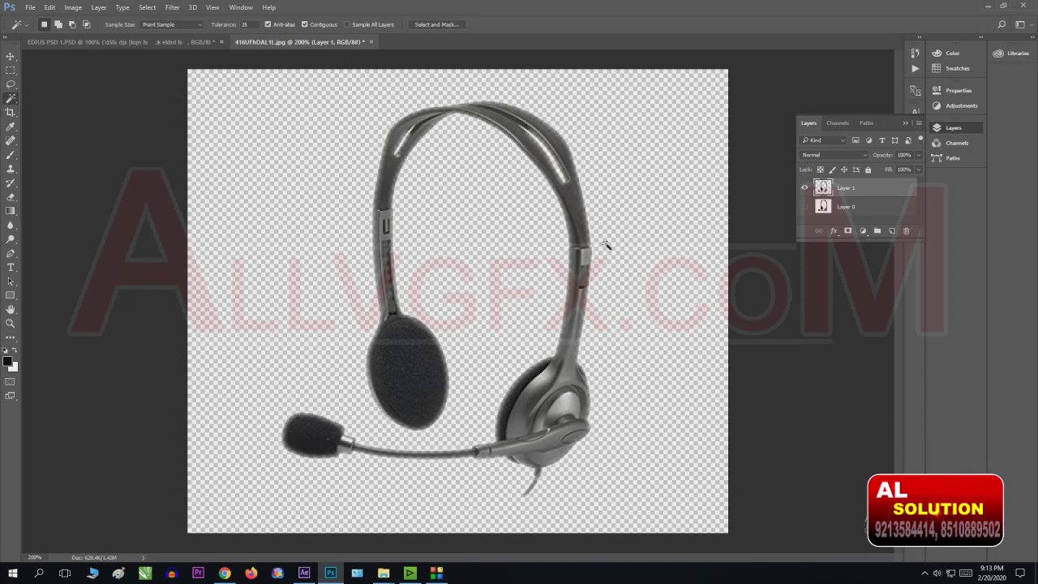
Fill Layer 1 with solid black
{"action": "key", "text": "ctrl+minus"}
{"action": "key", "text": "ctrl+minus"}
{"action": "key", "text": "ctrl+plus"}
{"action": "key", "text": "ctrl+plus"}
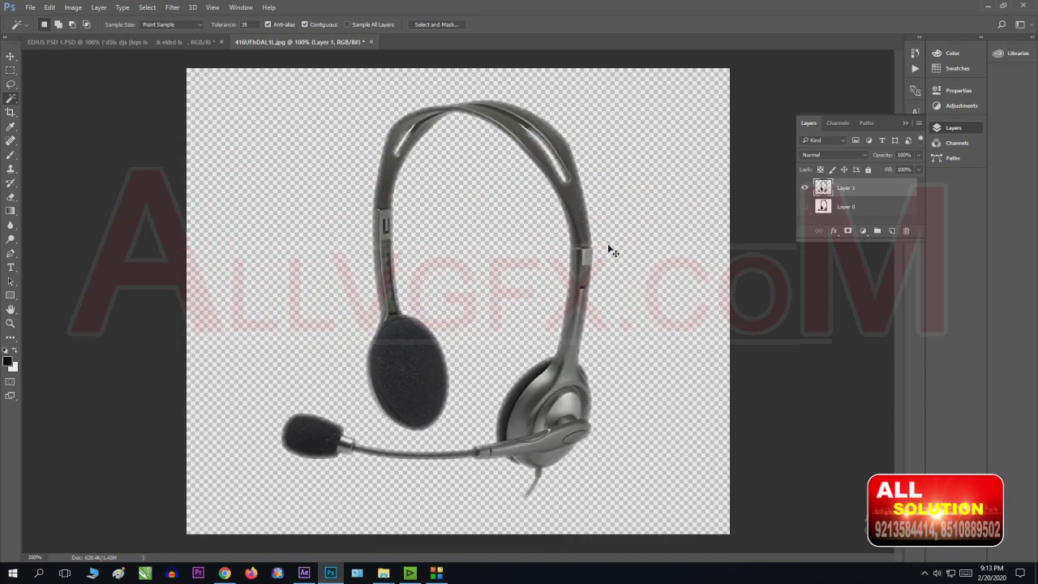
{"action": "key", "text": "ctrl+plus"}
{"action": "key", "text": "ctrl+minus"}
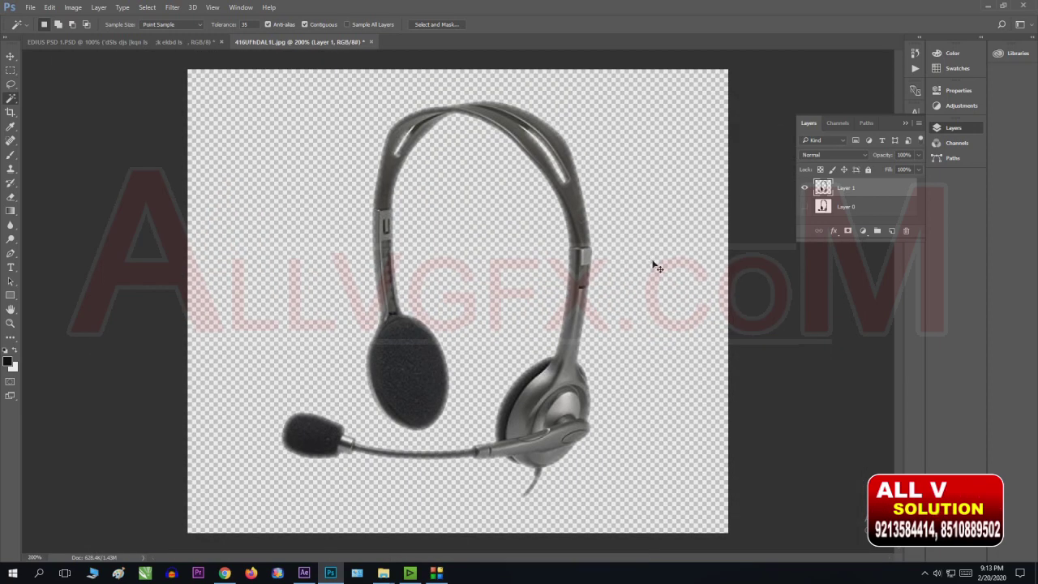
{"action": "key", "text": "ctrl+minus"}
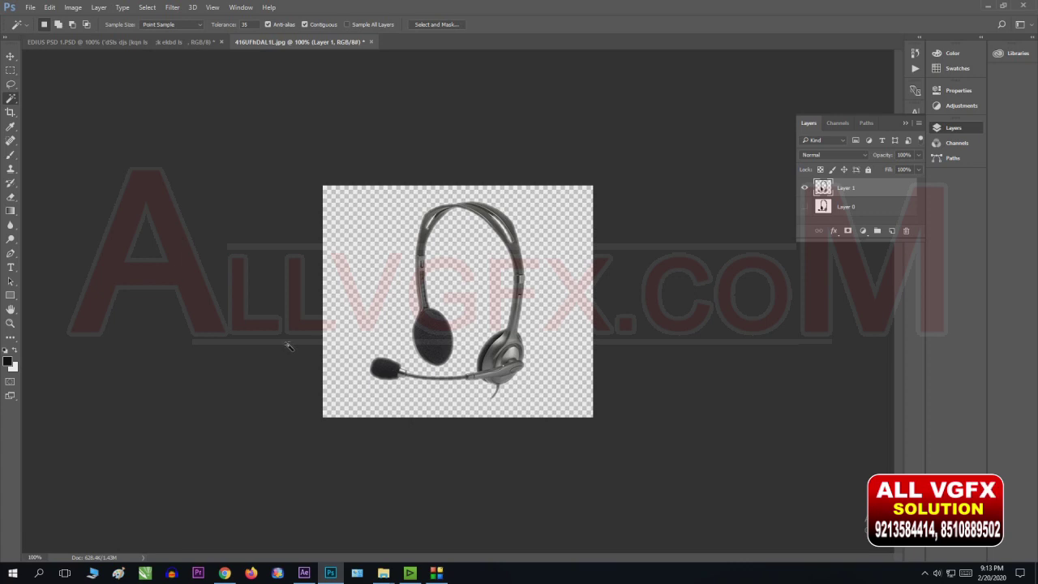
{"action": "key", "text": "alt+BackSpace"}
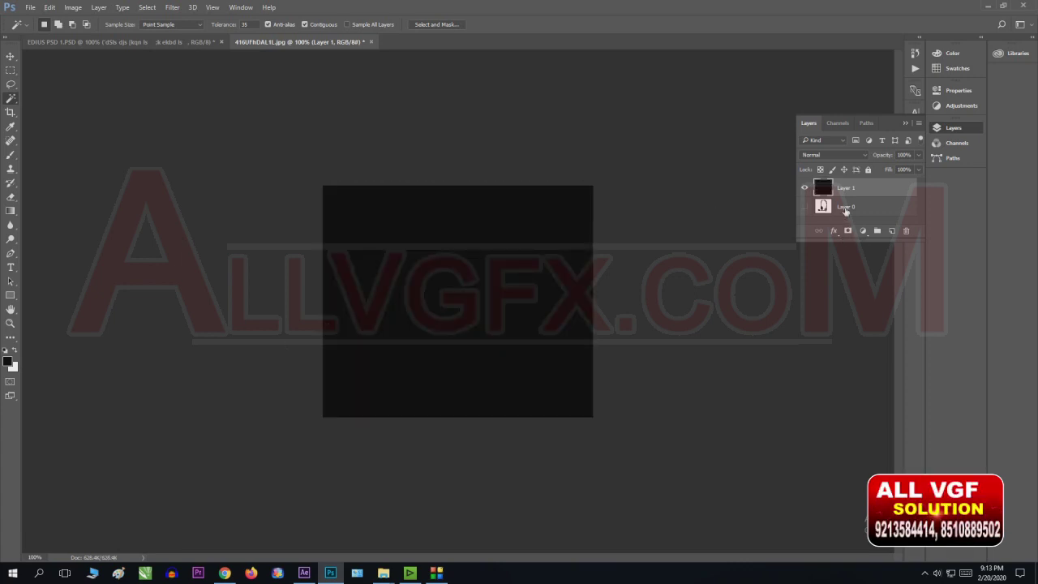
Undo the black fill and add a new empty Layer 2
{"action": "left_click", "coordinate": [847, 208]}
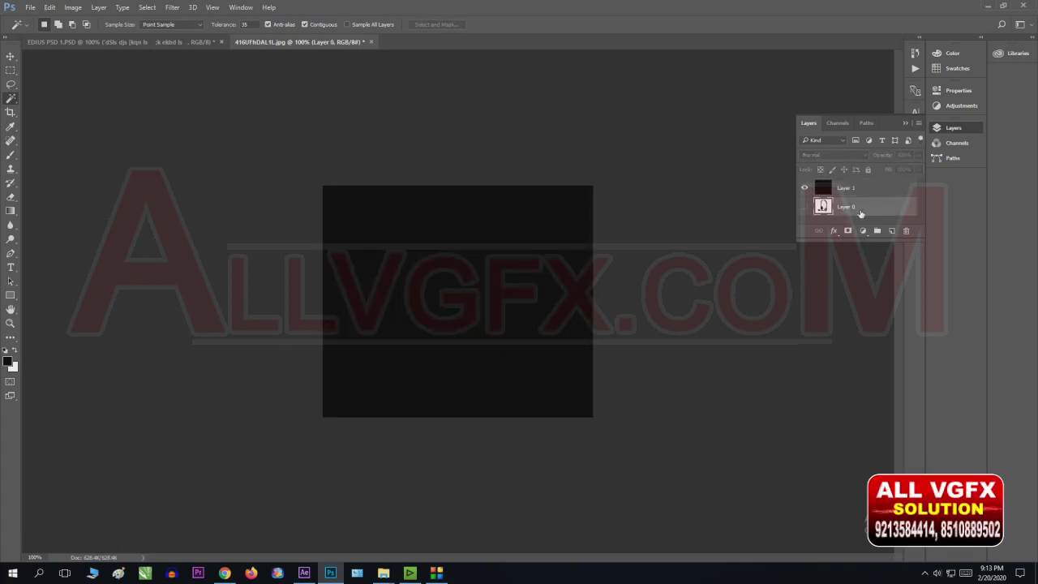
{"action": "key", "text": "ctrl+z"}
{"action": "left_click", "coordinate": [841, 191]}
{"action": "key", "text": "ctrl+shift+n"}
{"action": "key", "text": "Return"}
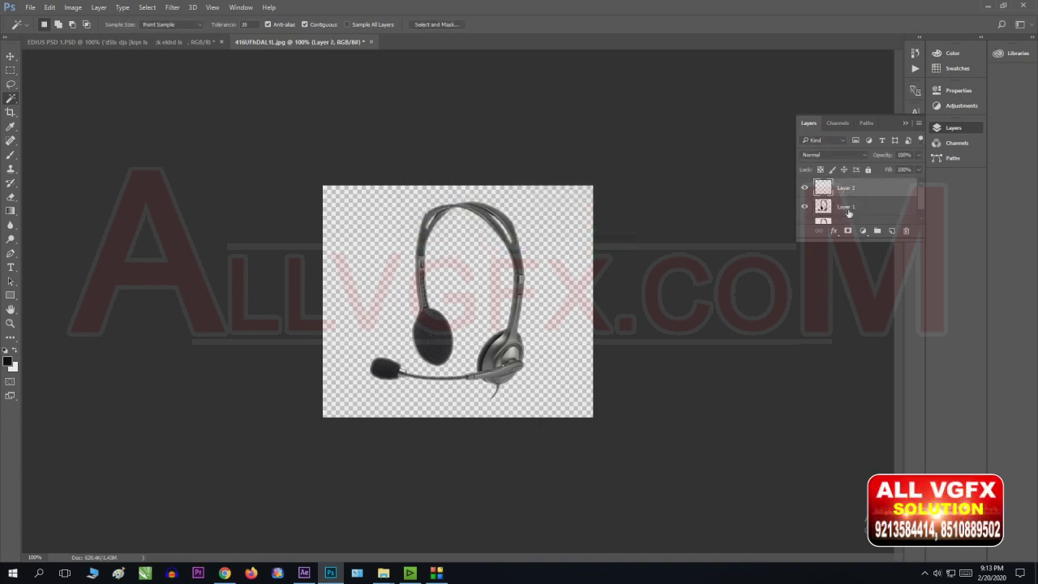
Move Layer 1 above Layer 2 and fill Layer 2 with white
{"action": "left_click", "coordinate": [849, 211]}
{"action": "key", "text": "ctrl+bracketright"}
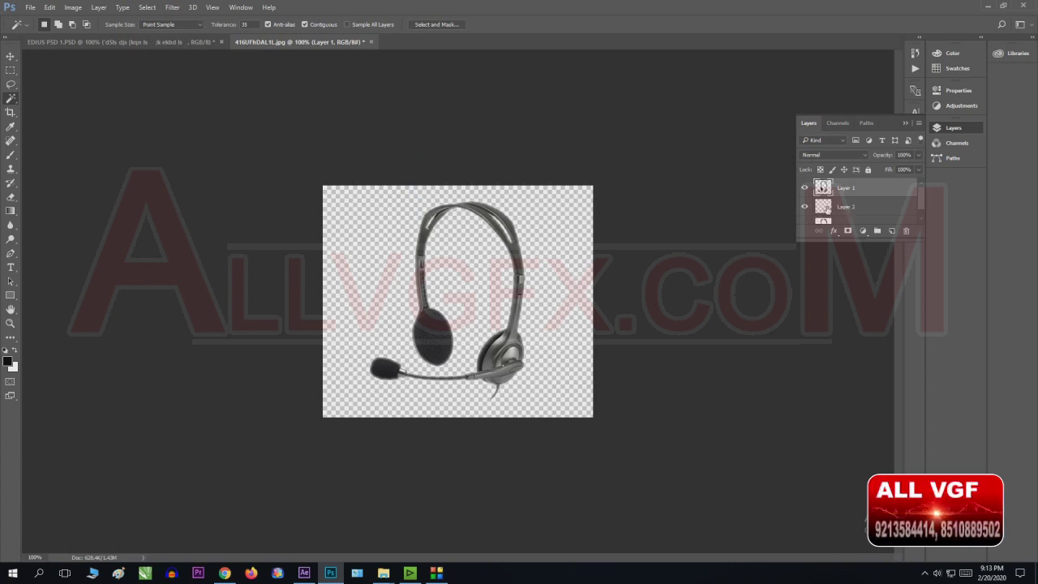
{"action": "left_click", "coordinate": [831, 209]}
{"action": "left_click", "coordinate": [14, 350]}
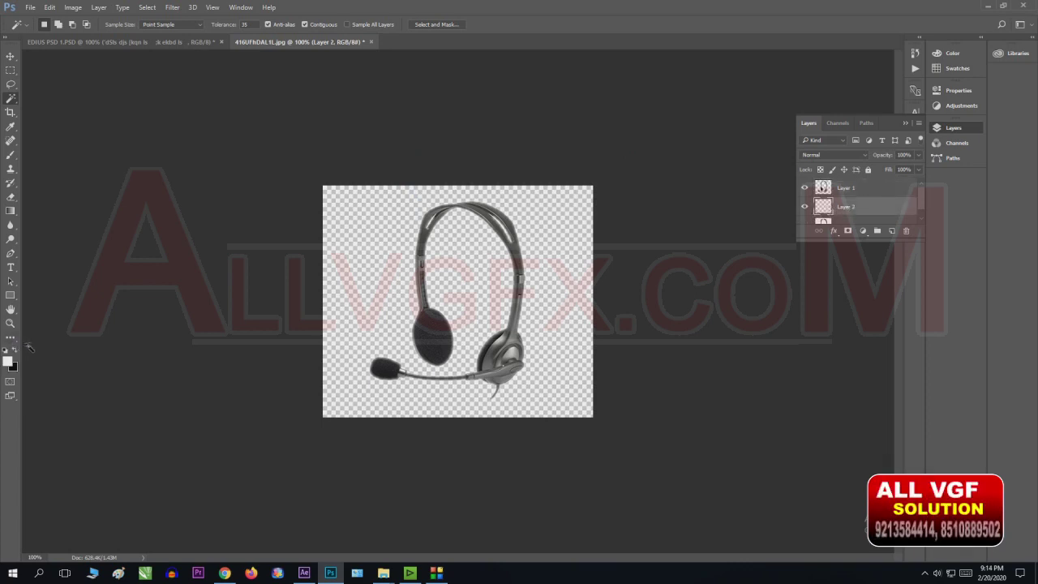
{"action": "key", "text": "alt+BackSpace"}
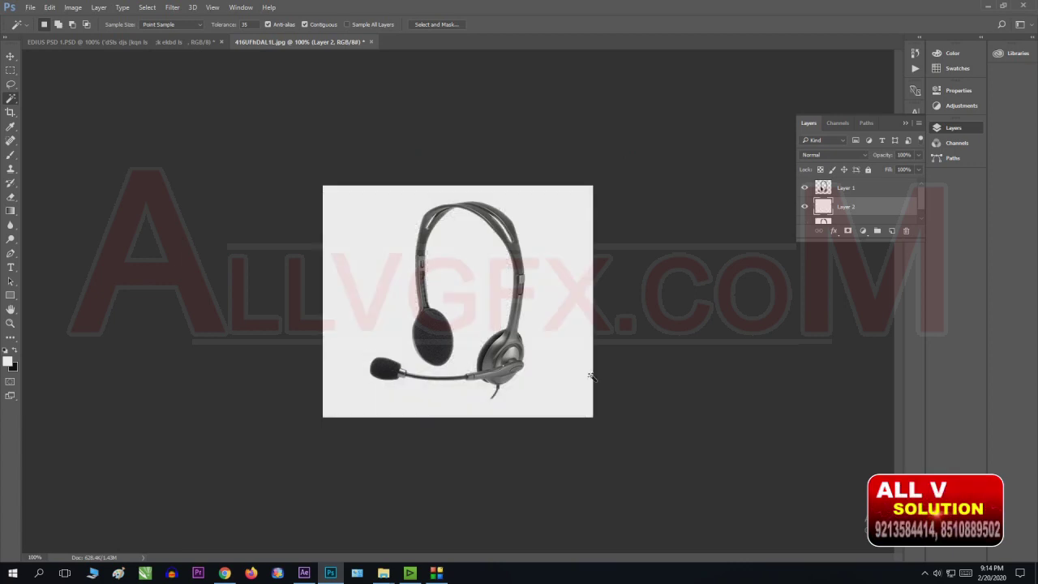
Reposition the headset with the Move tool while toggling Layer 2's visibility
{"action": "key", "text": "v"}
{"action": "key", "text": "ctrl+plus"}
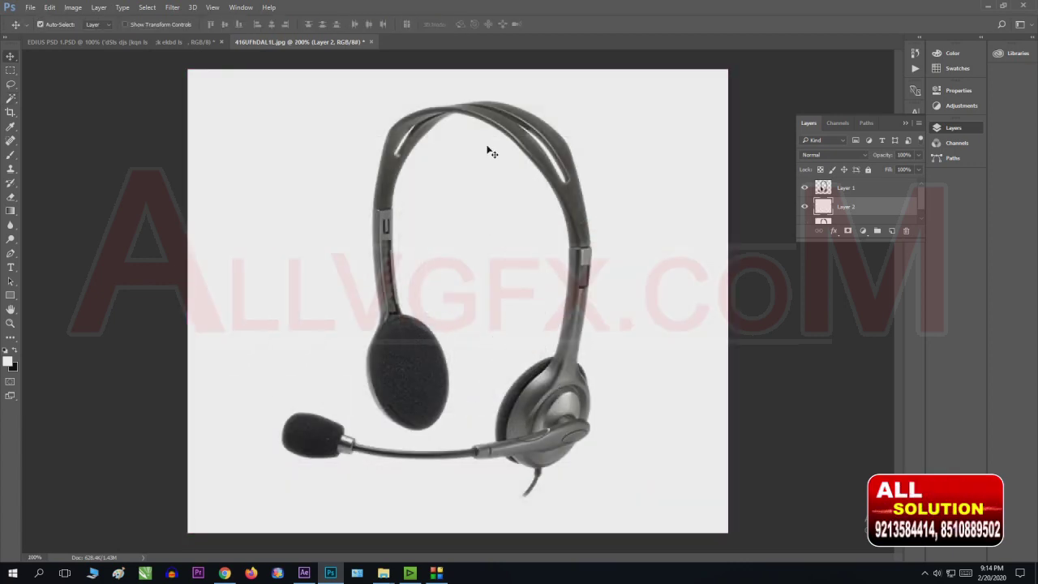
{"action": "mouse_move", "coordinate": [538, 162]}
{"action": "left_mouse_down"}
{"action": "mouse_move", "coordinate": [622, 186]}
{"action": "mouse_move", "coordinate": [482, 186]}
{"action": "mouse_move", "coordinate": [563, 142]}
{"action": "left_mouse_up"}
{"action": "left_click", "coordinate": [805, 206]}
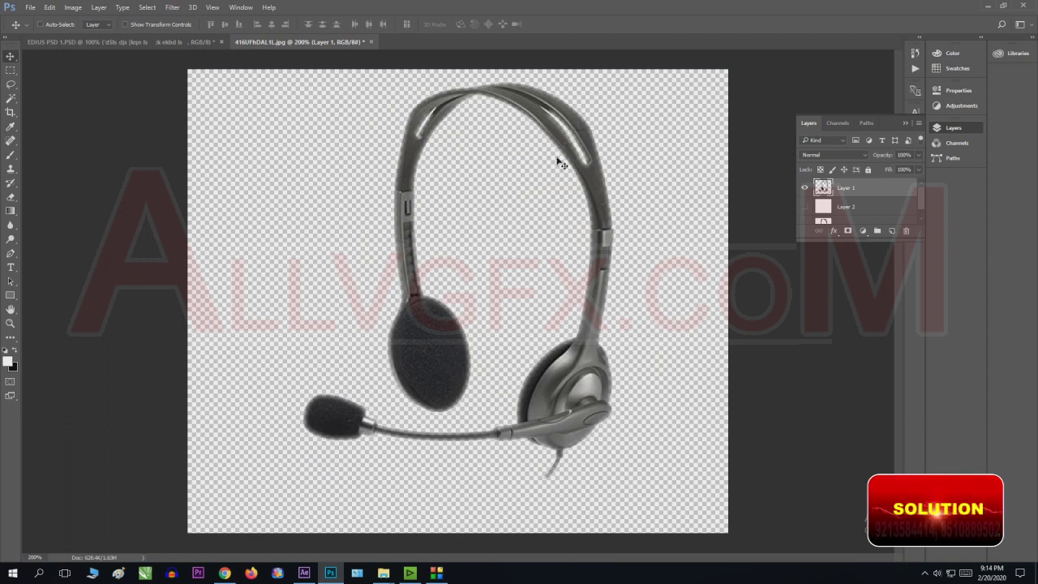
{"action": "key", "text": "ctrl+minus"}
{"action": "left_click", "coordinate": [805, 208]}
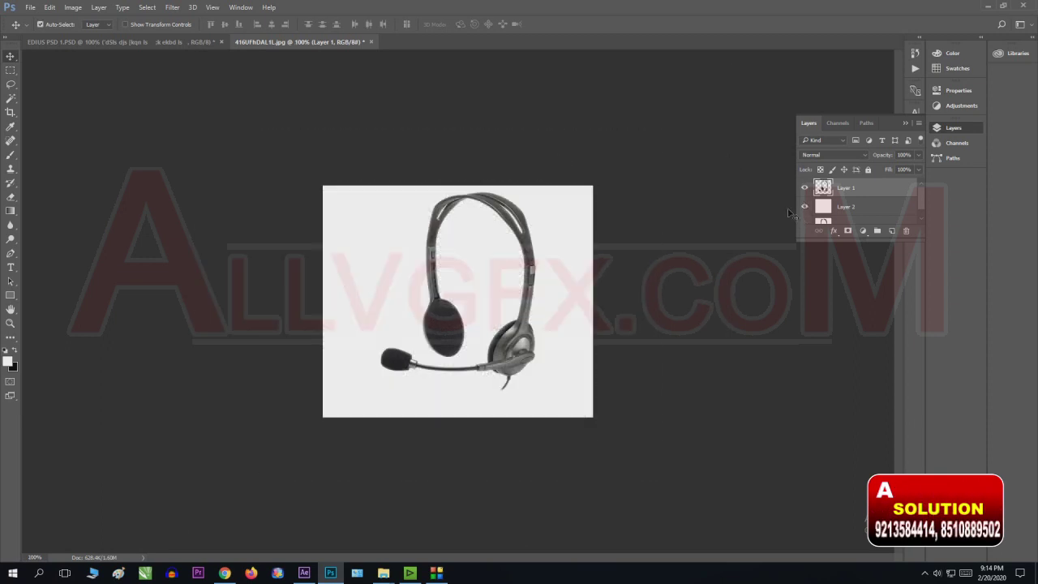
{"action": "left_click_drag", "start_coordinate": [523, 262], "coordinate": [518, 273]}
{"action": "left_click", "coordinate": [804, 206]}
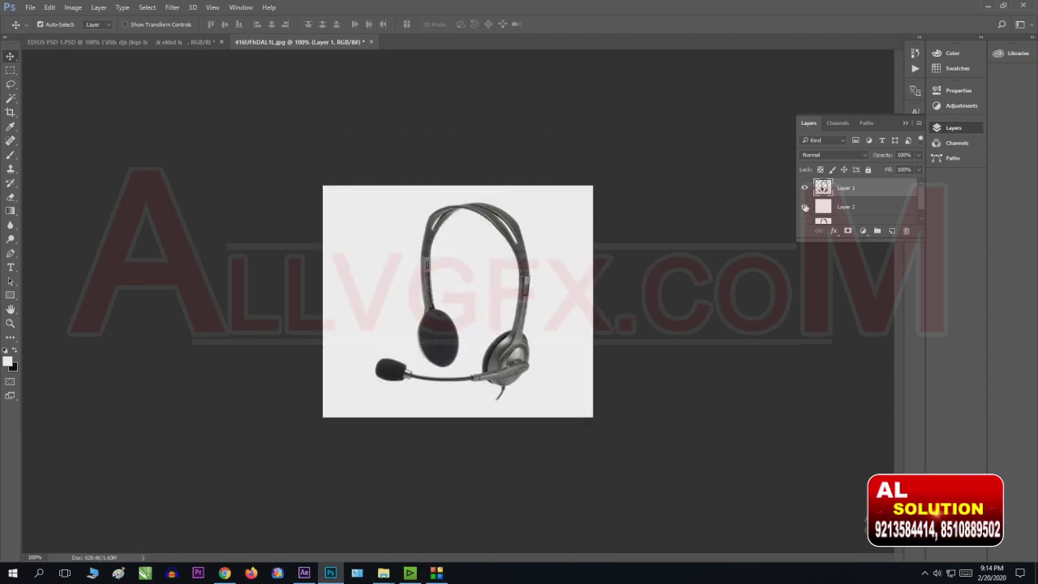
Set the foreground colour to bright green (H 114) in the Color Picker
{"action": "left_click", "coordinate": [7, 362]}
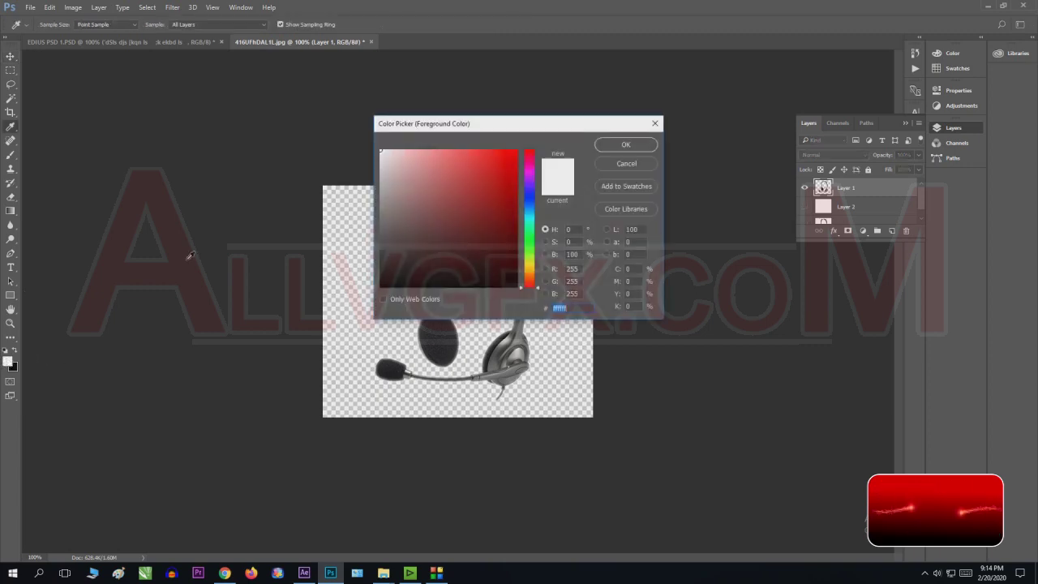
{"action": "left_click", "coordinate": [531, 243]}
{"action": "left_click", "coordinate": [511, 156]}
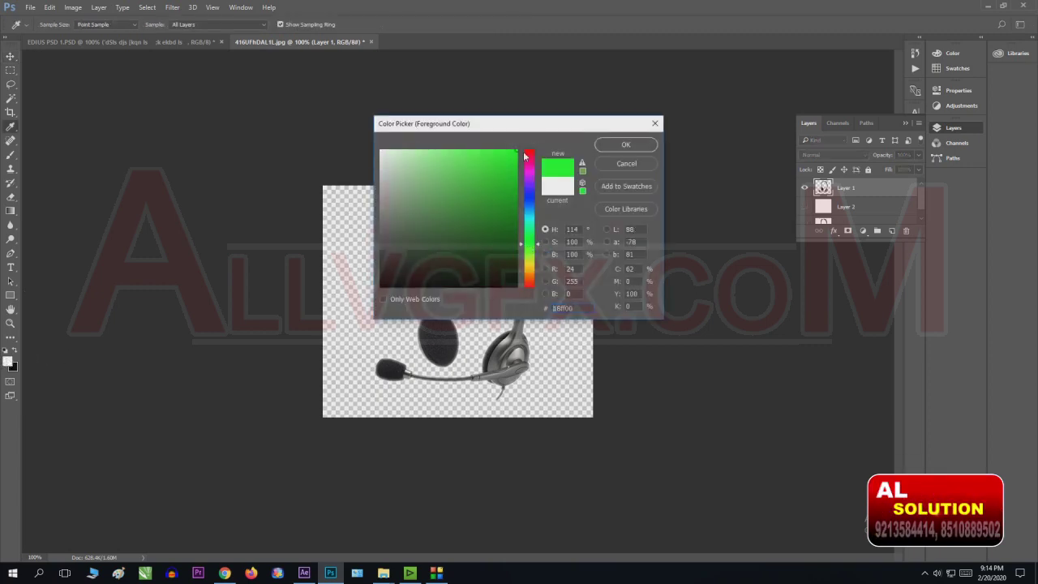
{"action": "left_click", "coordinate": [625, 145]}
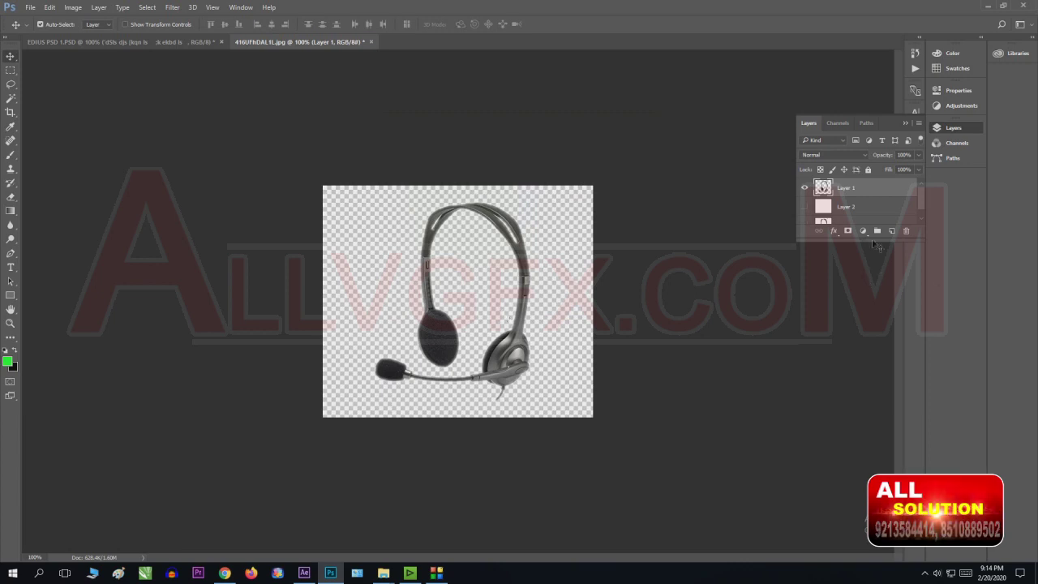
Fill Layer 2 with the green and show it beneath the headset
{"action": "left_click", "coordinate": [843, 209]}
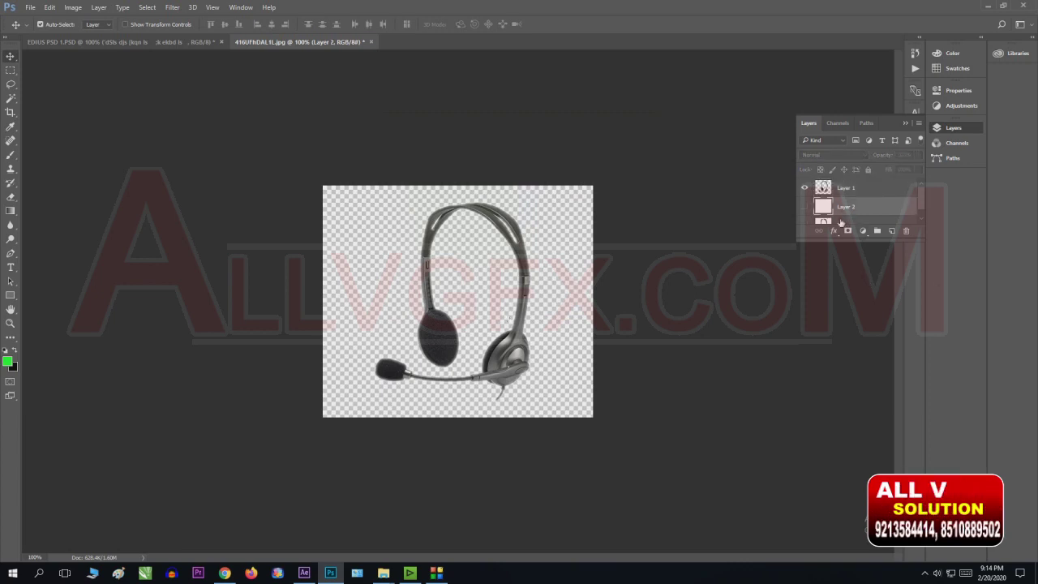
{"action": "key", "text": "alt+BackSpace"}
{"action": "left_click", "coordinate": [804, 207]}
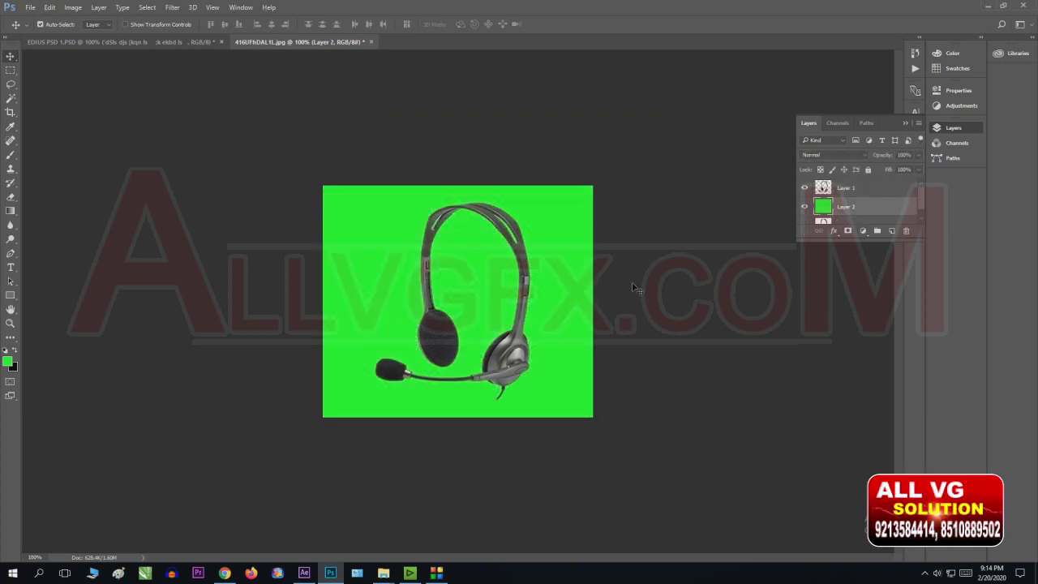
{"action": "key", "text": "ctrl+plus"}
Reposition the headset, ending slightly right and down on the green background
{"action": "mouse_move", "coordinate": [442, 152]}
{"action": "left_mouse_down"}
{"action": "mouse_move", "coordinate": [328, 162]}
{"action": "mouse_move", "coordinate": [351, 159]}
{"action": "left_mouse_up"}
{"action": "key", "text": "ctrl+minus"}
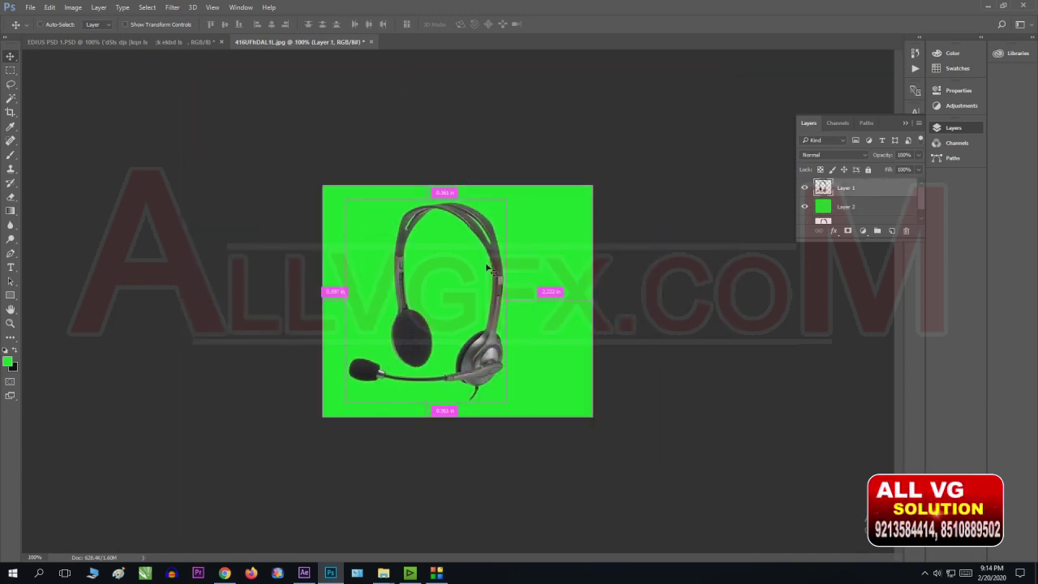
{"action": "key", "text": "ctrl+plus"}
{"action": "left_click_drag", "start_coordinate": [531, 217], "coordinate": [546, 223]}
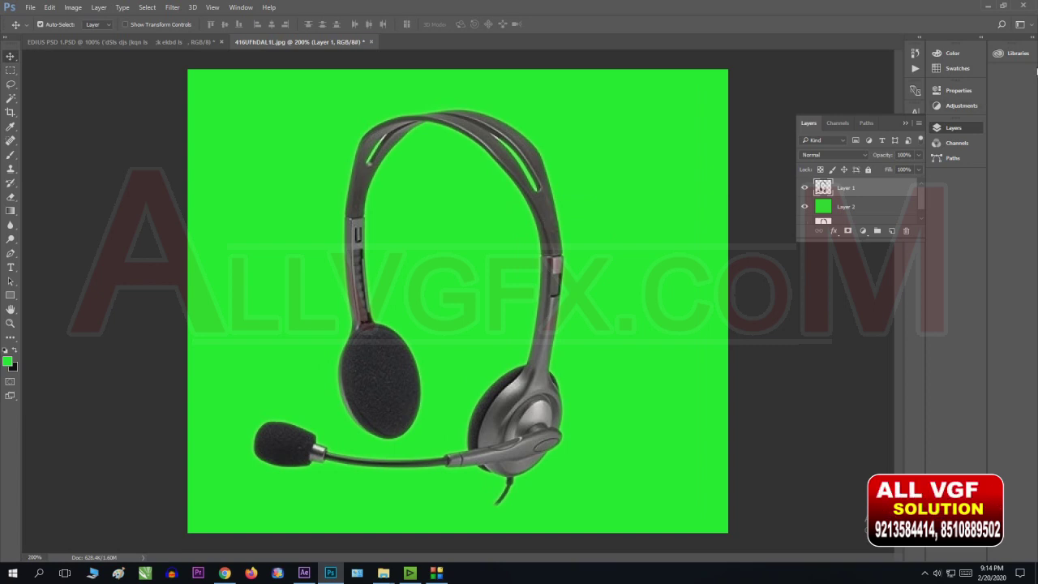
{"action": "left_click", "coordinate": [11, 98]}
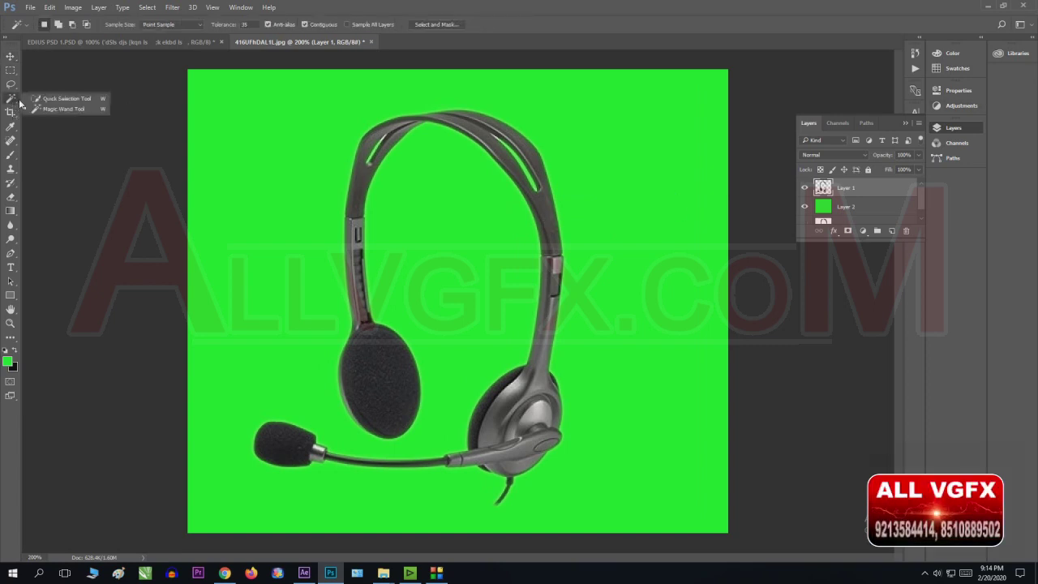
{"action": "left_click", "coordinate": [69, 110]}
{"action": "left_click", "coordinate": [347, 124]}
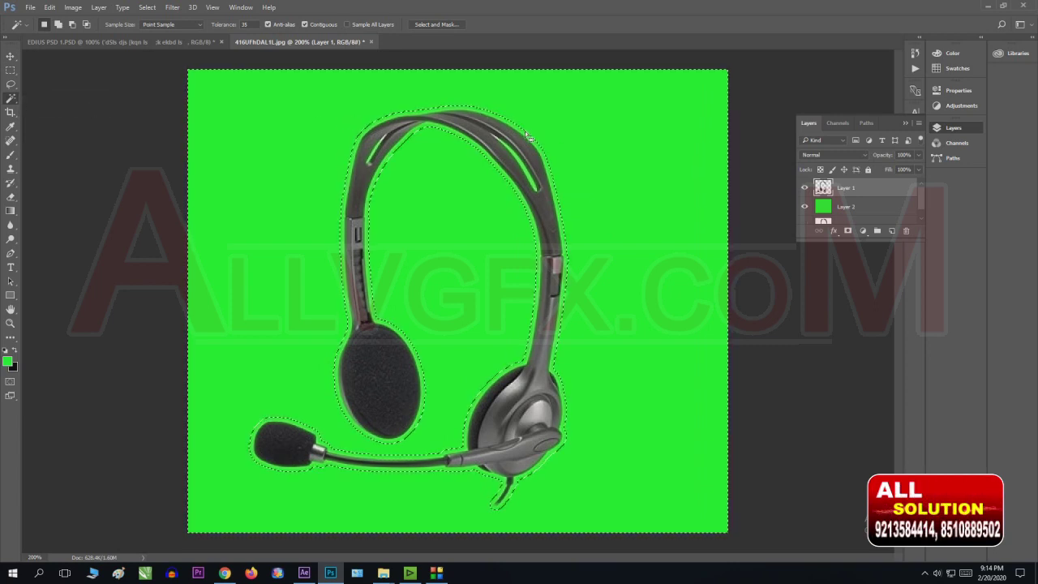
{"action": "key", "text": "ctrl+d"}
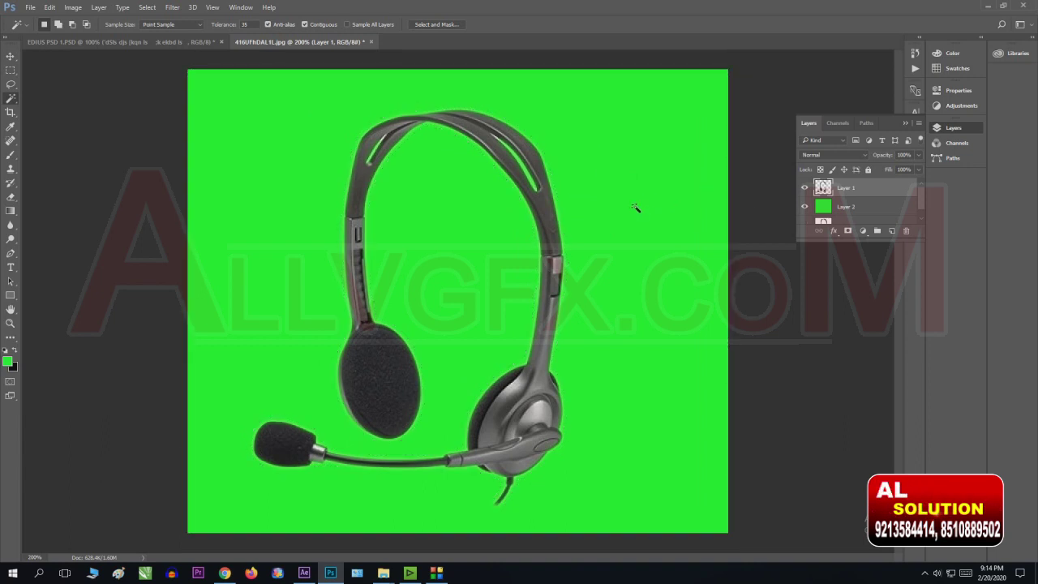
{"action": "left_click", "coordinate": [679, 225]}
{"action": "key", "text": "ctrl+d"}
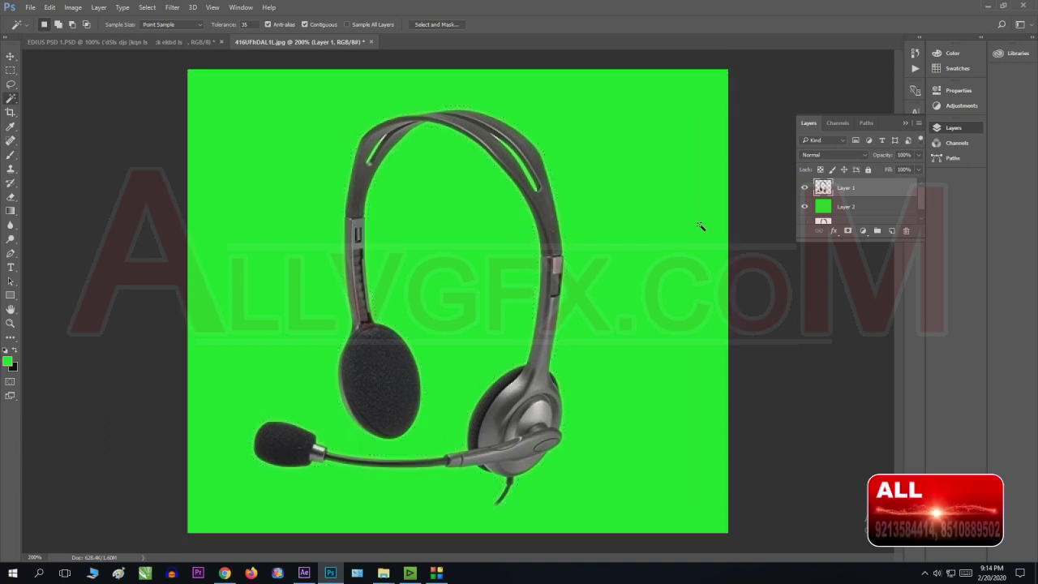
Move Layer 1 about 33 px right and check placement at 100% and 200%
{"action": "key", "text": "v"}
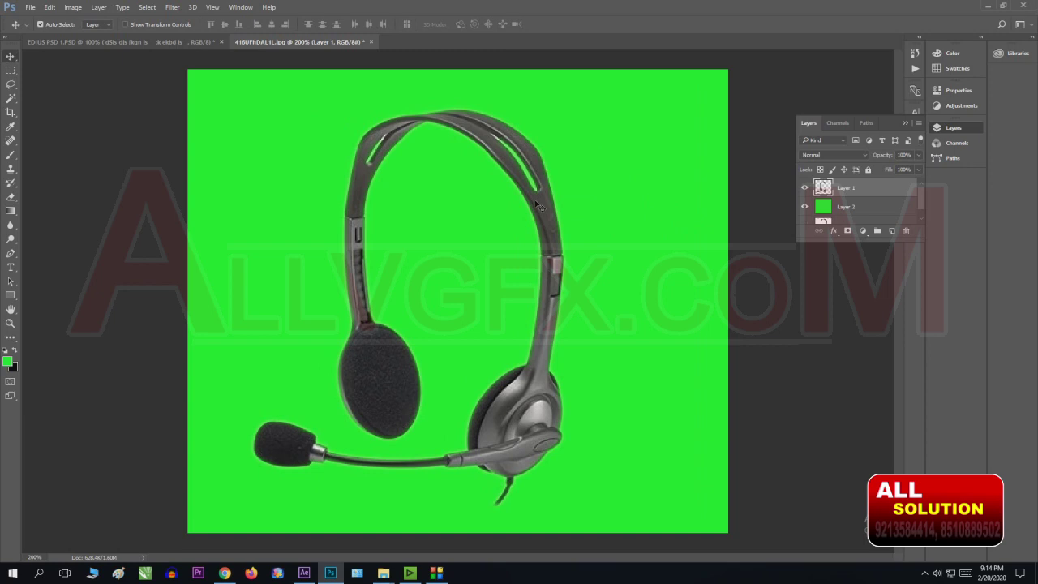
{"action": "left_click_drag", "start_coordinate": [566, 185], "coordinate": [592, 185]}
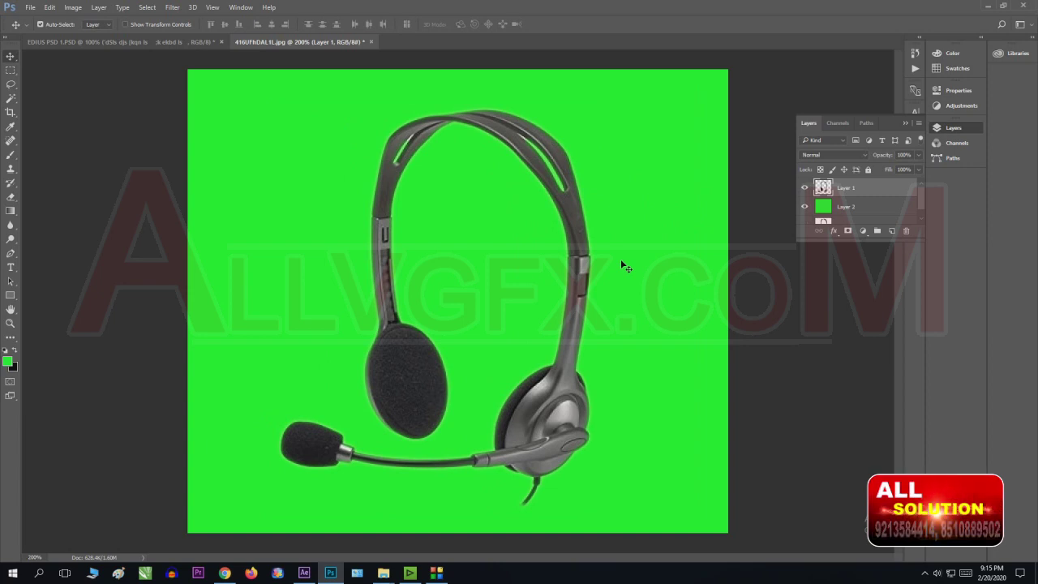
{"action": "key", "text": "ctrl+minus"}
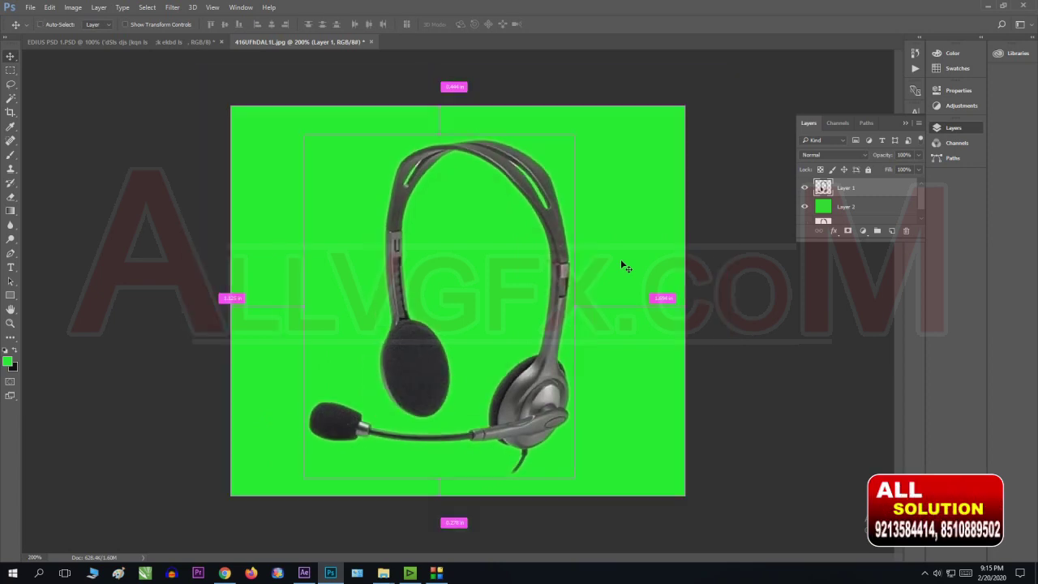
{"action": "key", "text": "ctrl+plus"}
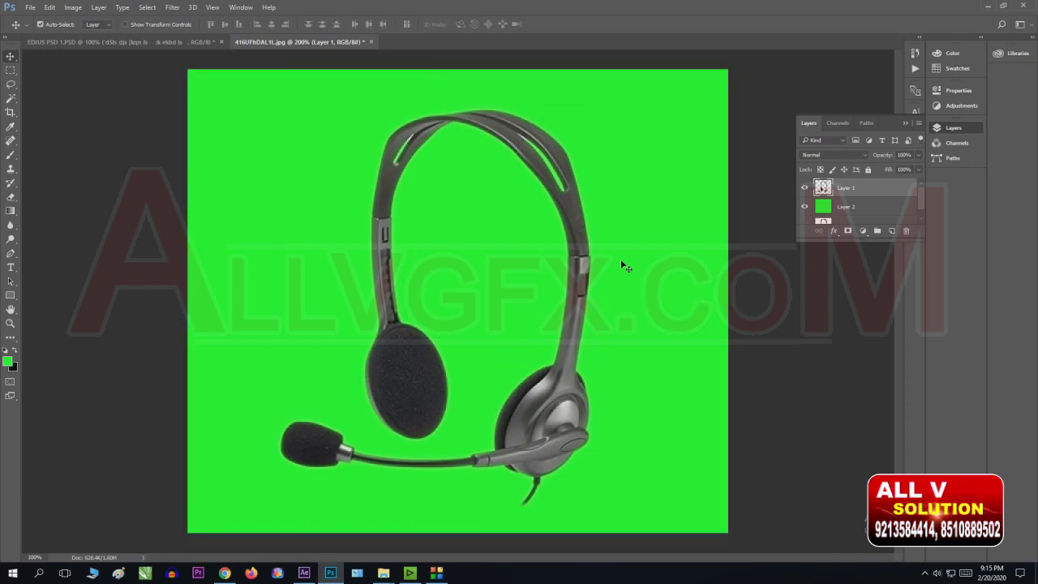